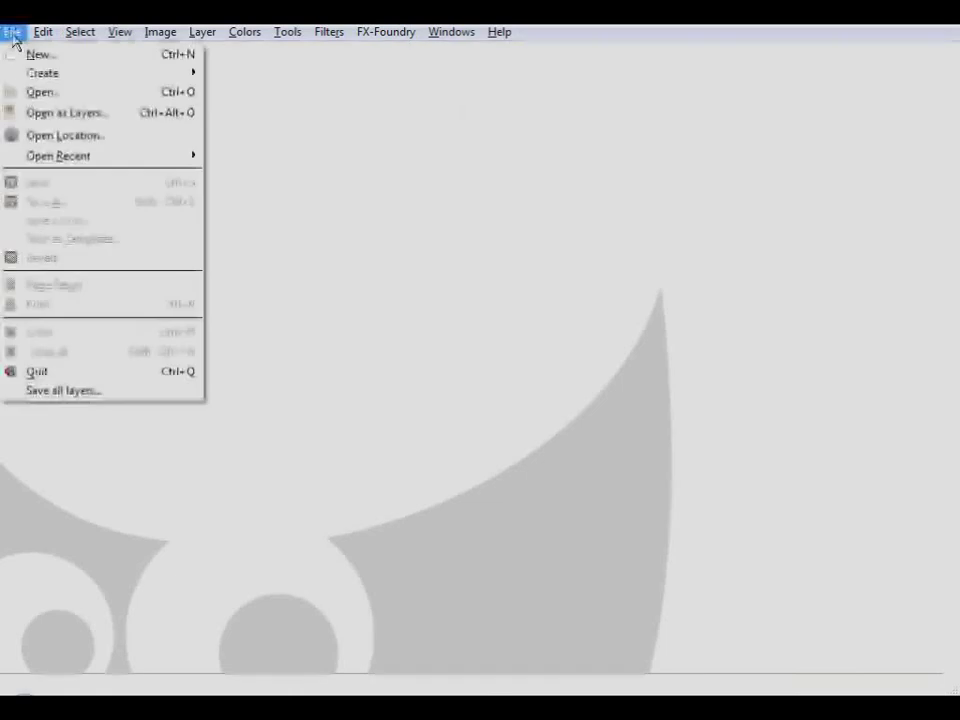
# Step: Create a new blank image, switched to portrait orientation at 600 × 800 pixels
pyautogui.click(28, 52)
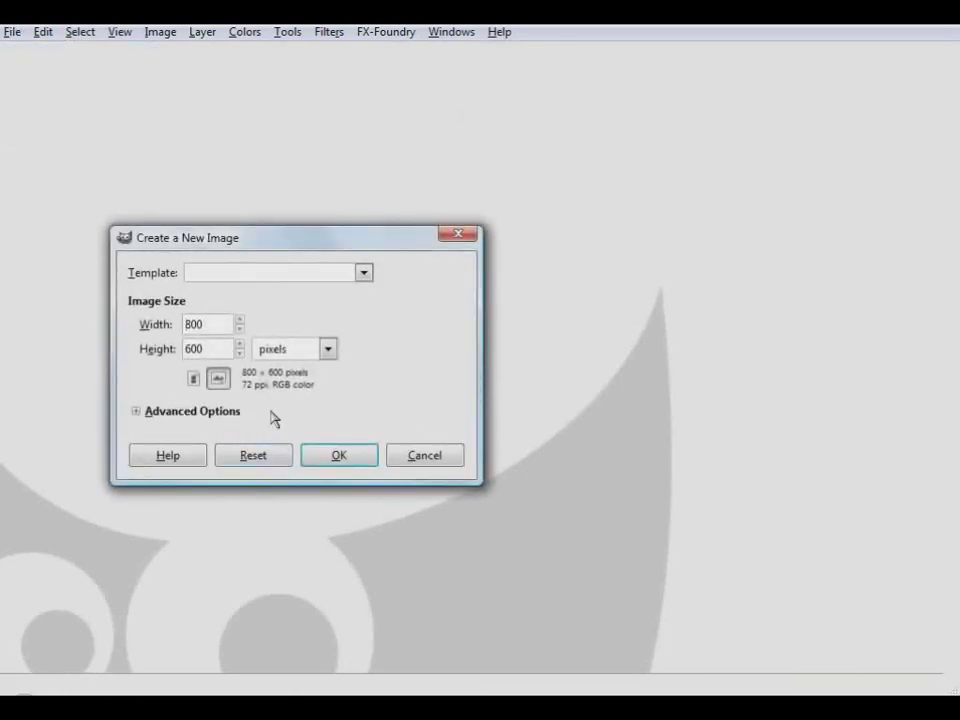
pyautogui.click(193, 379)
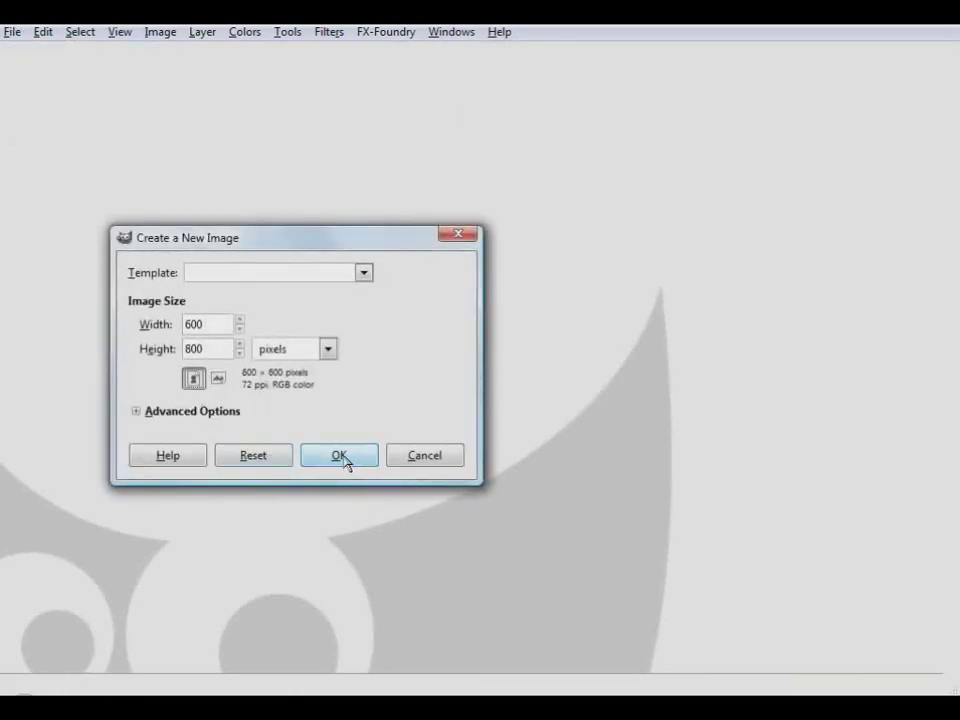
pyautogui.click(347, 460)
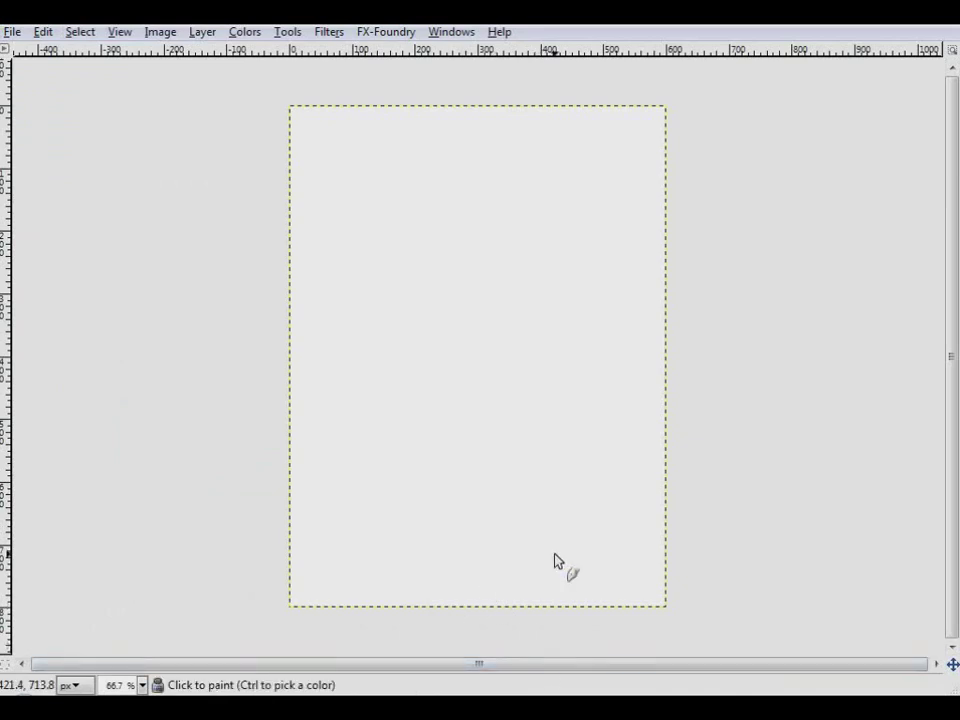
pyautogui.hotkey('ctrl', 'b')
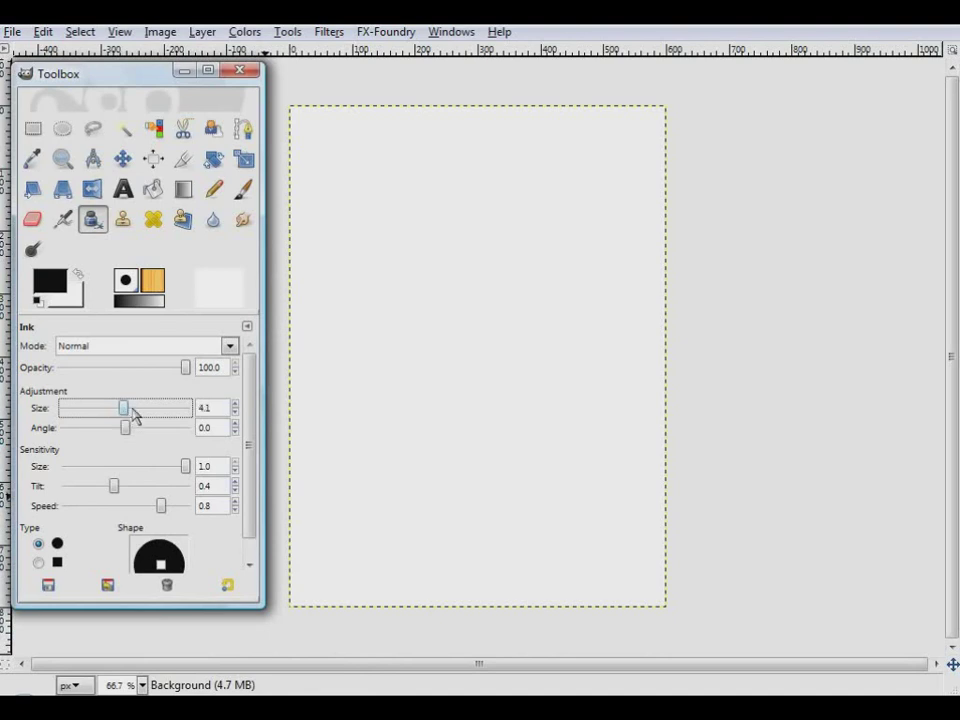
pyautogui.press('Tab')
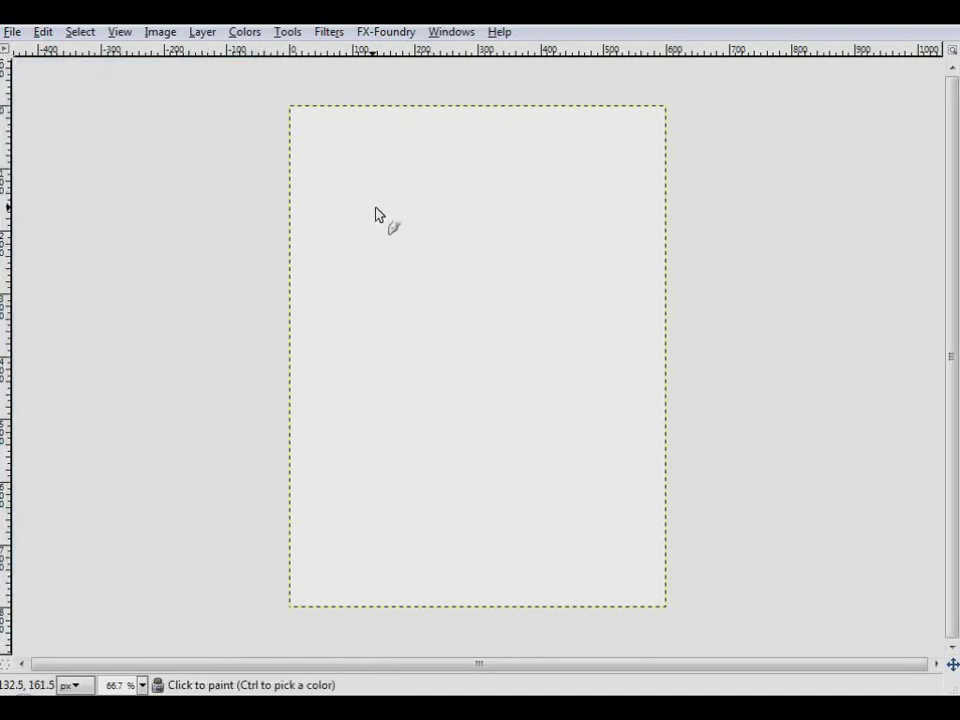
# Step: Sketch the head circle in pencil and join a jaw line to it
pyautogui.moveTo(409, 233); pyautogui.dragTo(399, 272)
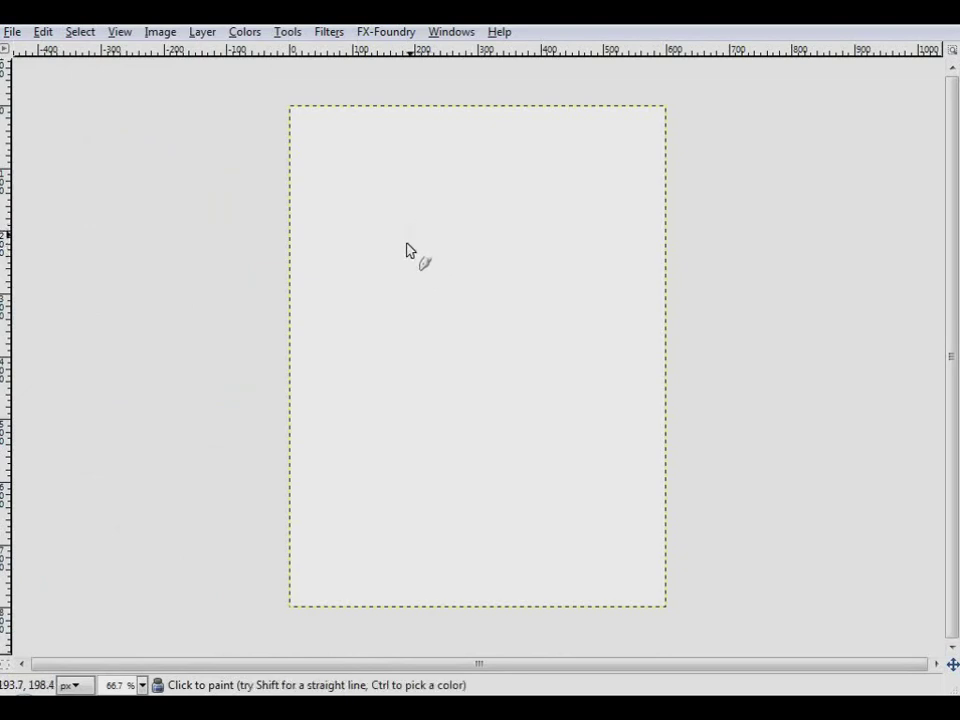
pyautogui.moveTo(412, 333); pyautogui.dragTo(440, 350)
pyautogui.moveTo(408, 232)
pyautogui.mouseDown()
pyautogui.moveTo(489, 197)
pyautogui.moveTo(540, 328)
pyautogui.moveTo(440, 354)
pyautogui.moveTo(410, 375)
pyautogui.moveTo(465, 398)
pyautogui.mouseUp()
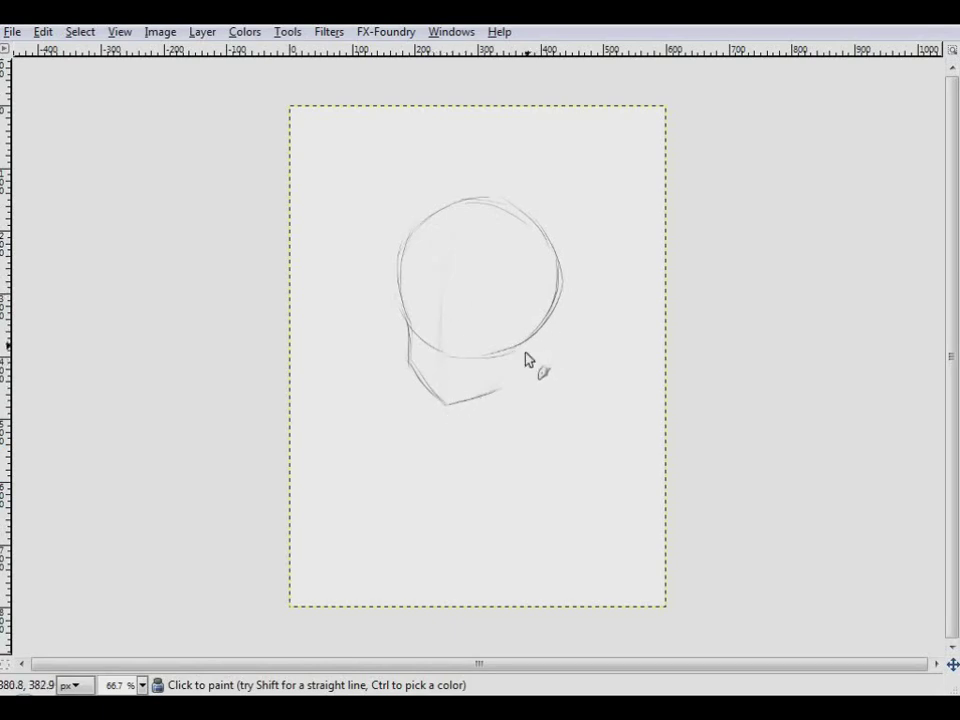
pyautogui.moveTo(506, 386); pyautogui.dragTo(541, 346)
# Step: Add faint face marks: a small mouth, a stroke at the face's left, and the right eye oval
pyautogui.moveTo(434, 362); pyautogui.dragTo(441, 362)
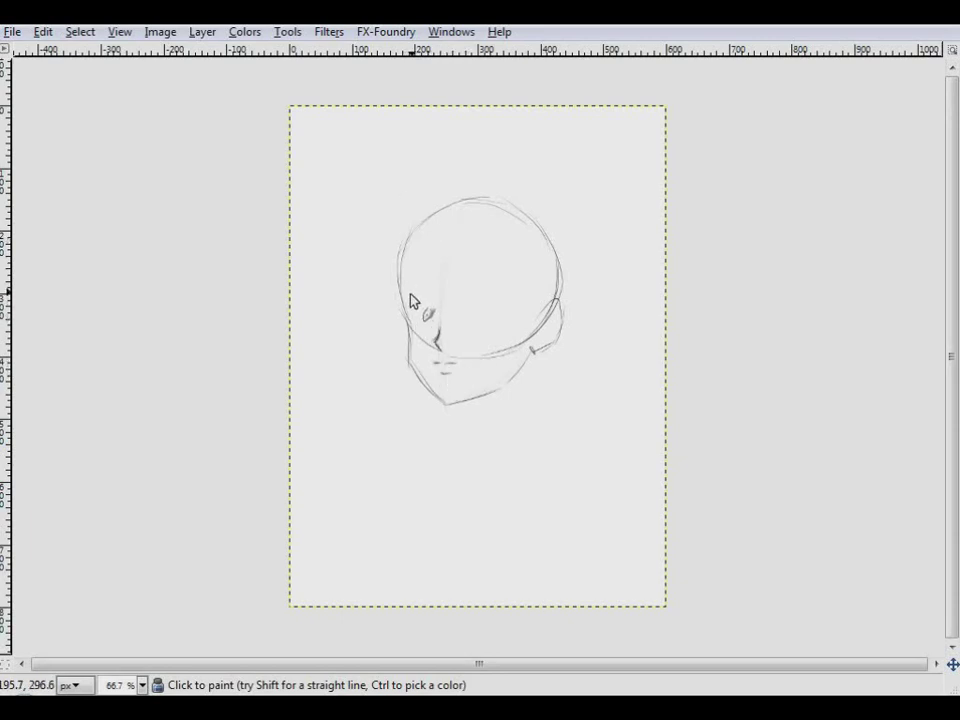
pyautogui.moveTo(407, 298)
pyautogui.mouseDown()
pyautogui.moveTo(429, 289)
pyautogui.moveTo(412, 309)
pyautogui.moveTo(413, 332)
pyautogui.moveTo(419, 318)
pyautogui.moveTo(434, 318)
pyautogui.mouseUp()
pyautogui.moveTo(489, 338); pyautogui.dragTo(512, 336)
# Step: Undo the darkened right-eye stroke, then sketch the left hair bun and the first forehead curl
pyautogui.hotkey('ctrl', 'z')
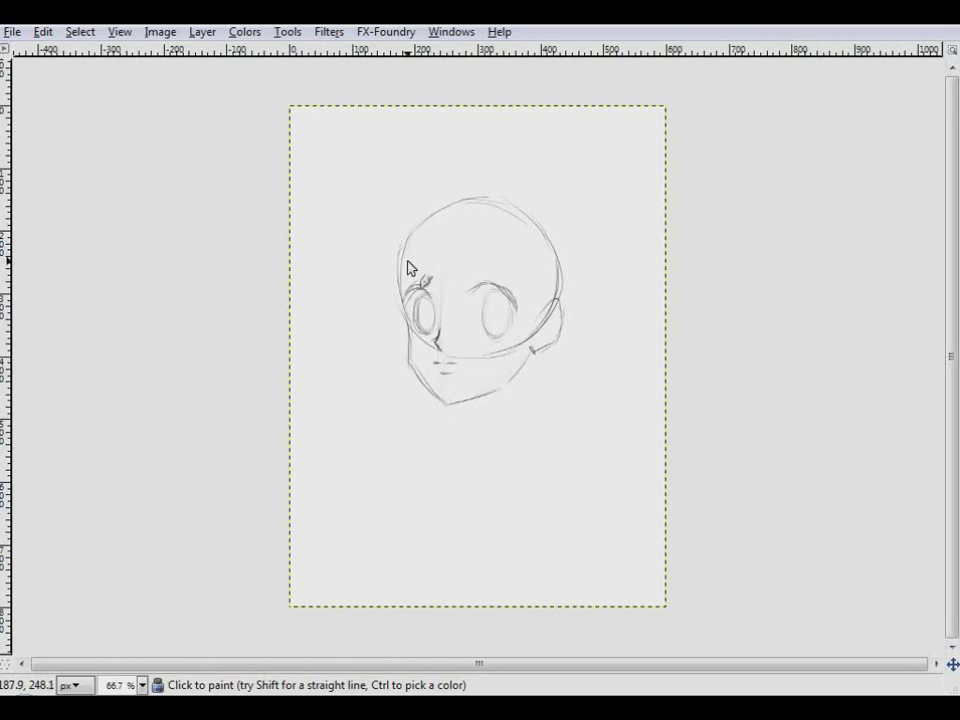
pyautogui.moveTo(388, 231); pyautogui.dragTo(375, 249)
pyautogui.moveTo(446, 233); pyautogui.dragTo(440, 261)
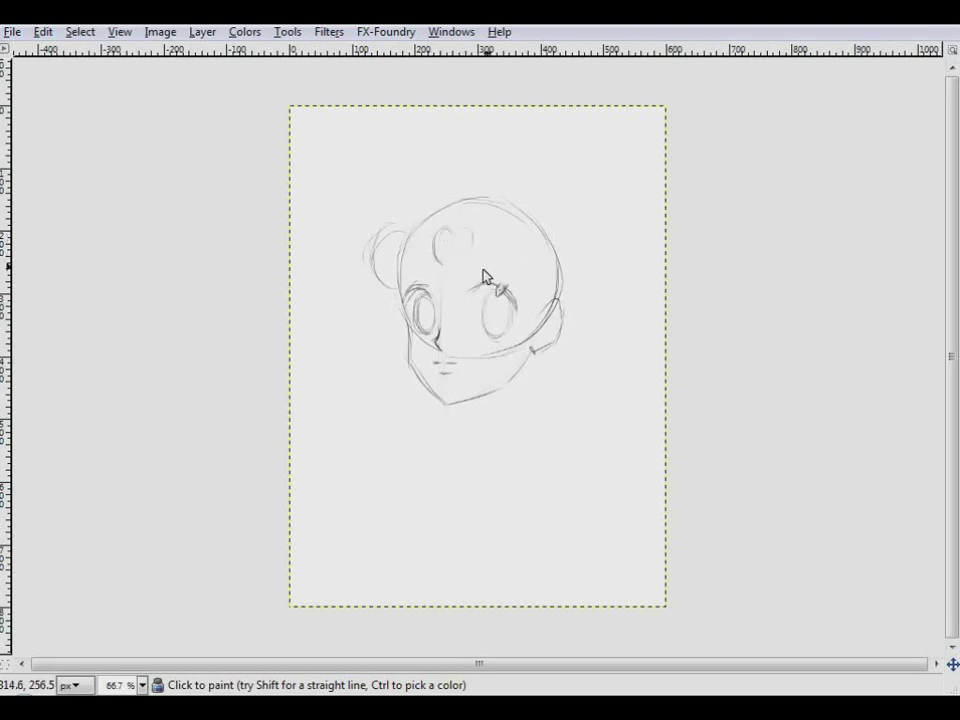
pyautogui.moveTo(558, 265); pyautogui.dragTo(544, 312)
# Step: Add more curls to the bangs and outline both eyes with pupils
pyautogui.moveTo(468, 236)
pyautogui.mouseDown()
pyautogui.moveTo(456, 266)
pyautogui.moveTo(412, 268)
pyautogui.moveTo(450, 251)
pyautogui.moveTo(439, 240)
pyautogui.moveTo(489, 271)
pyautogui.mouseUp()
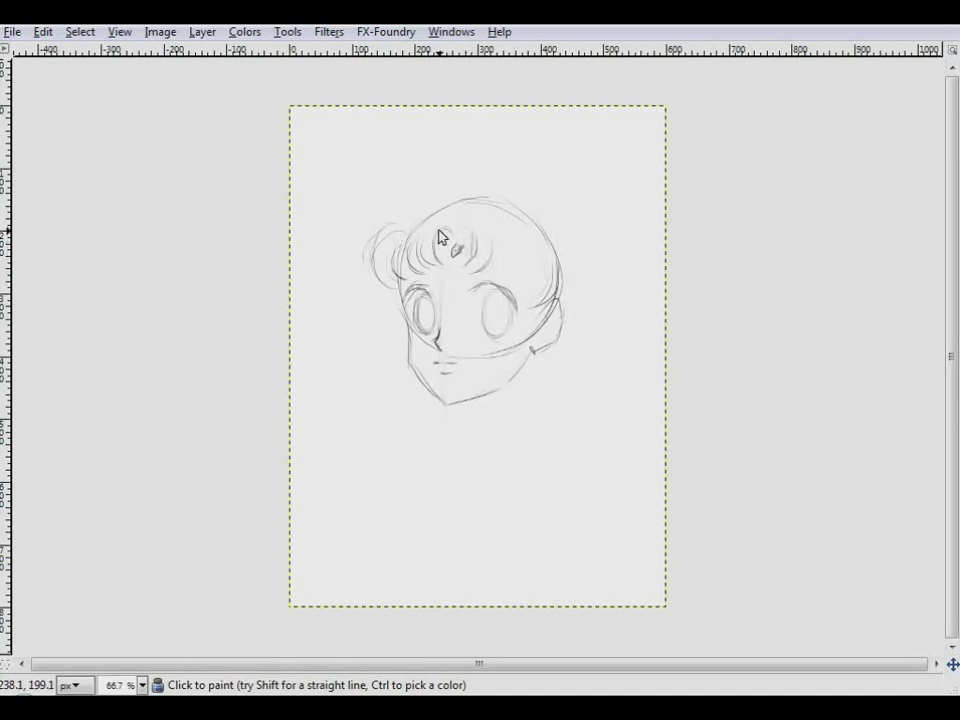
pyautogui.moveTo(470, 230)
pyautogui.mouseDown()
pyautogui.moveTo(521, 285)
pyautogui.moveTo(537, 279)
pyautogui.mouseUp()
pyautogui.moveTo(418, 296)
pyautogui.mouseDown()
pyautogui.moveTo(428, 300)
pyautogui.moveTo(420, 296)
pyautogui.moveTo(407, 314)
pyautogui.moveTo(430, 325)
pyautogui.mouseUp()
pyautogui.moveTo(497, 311)
pyautogui.mouseDown()
pyautogui.moveTo(494, 320)
pyautogui.moveTo(487, 298)
pyautogui.mouseUp()
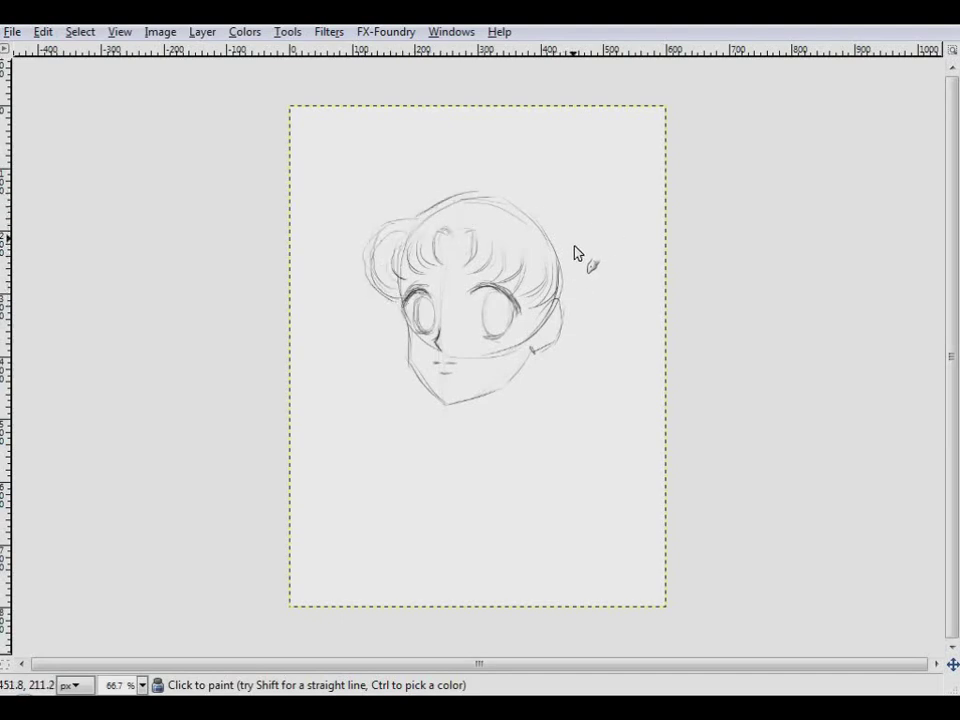
# Step: Sketch hair on the right side of the head and both sides of the neck
pyautogui.moveTo(573, 240); pyautogui.dragTo(577, 308)
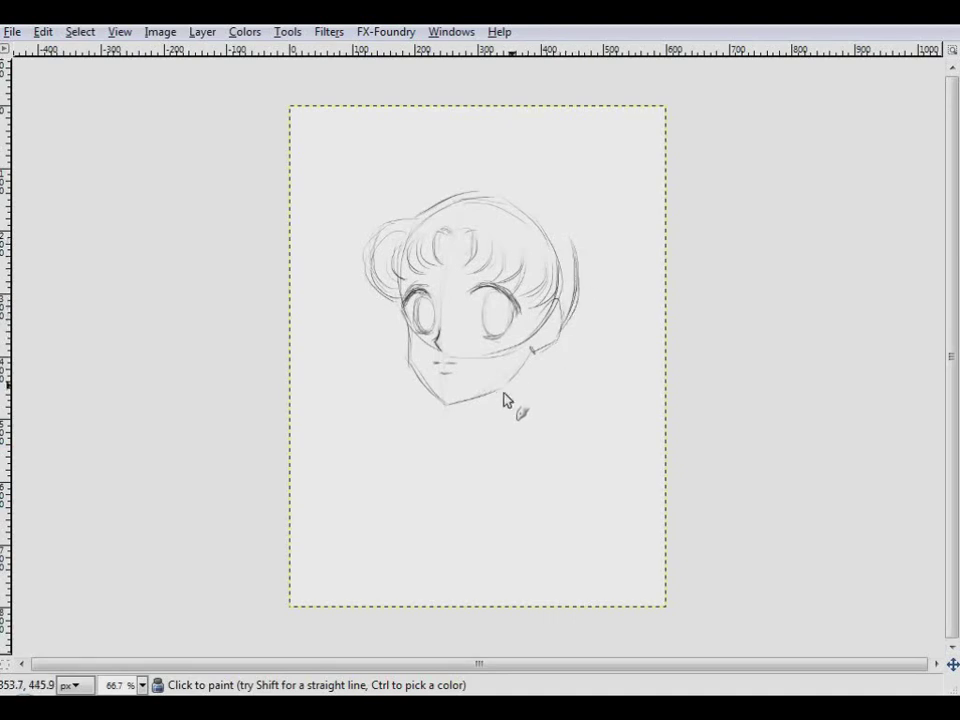
pyautogui.moveTo(458, 404); pyautogui.dragTo(442, 436)
pyautogui.moveTo(514, 390)
pyautogui.mouseDown()
pyautogui.moveTo(513, 430)
pyautogui.moveTo(525, 432)
pyautogui.mouseUp()
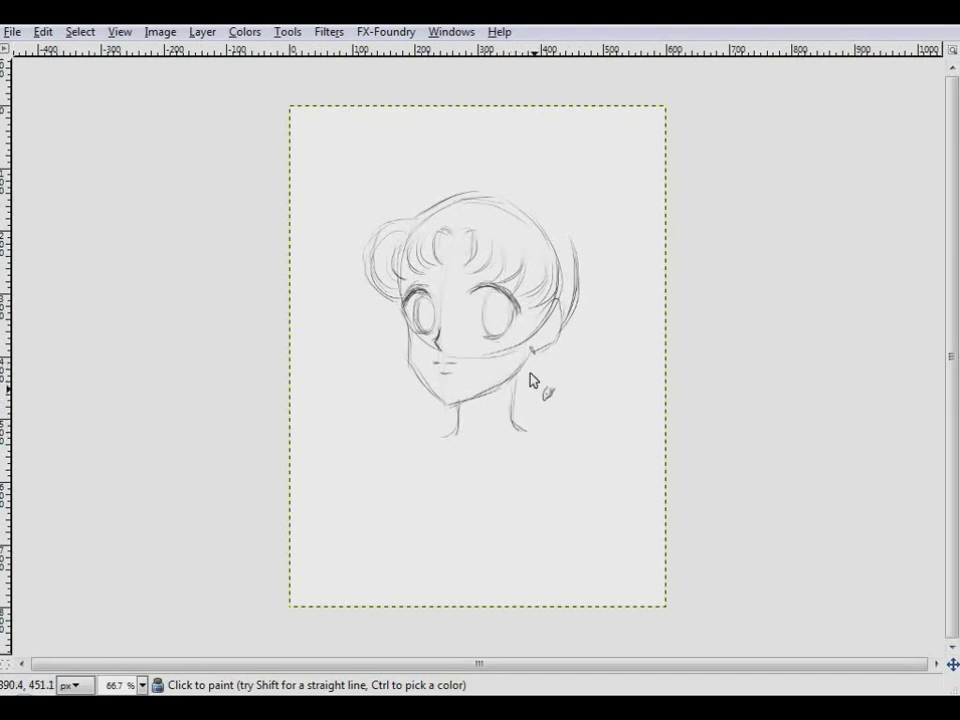
# Step: Draw the left body line, the V-shaped sailor collar lines and a small bun atop the head
pyautogui.moveTo(448, 418)
pyautogui.mouseDown()
pyautogui.moveTo(428, 406)
pyautogui.moveTo(389, 437)
pyautogui.moveTo(409, 528)
pyautogui.mouseUp()
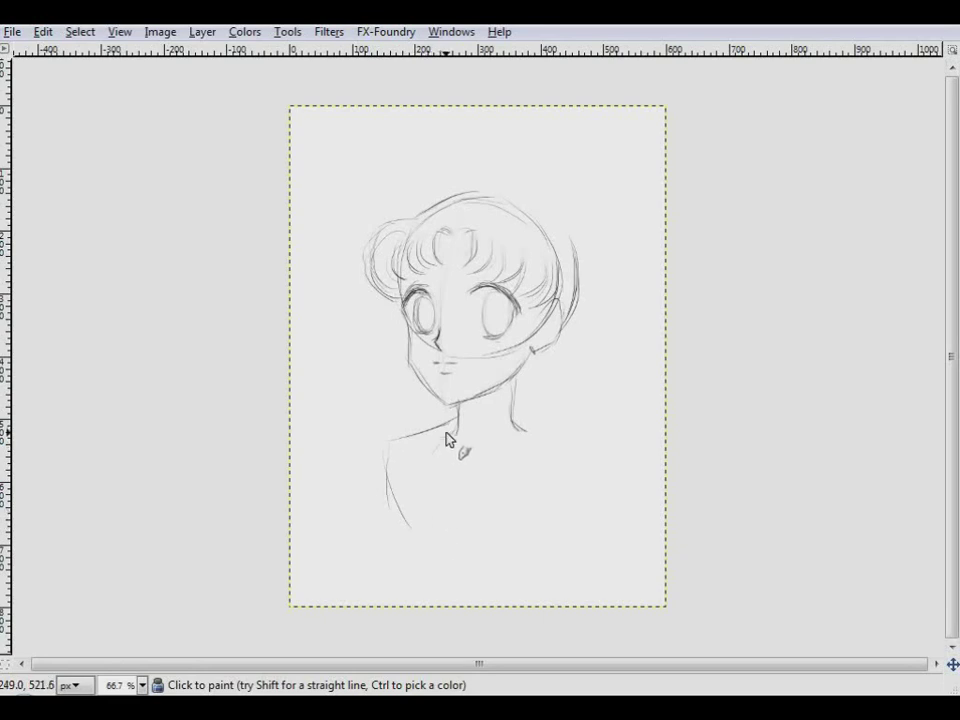
pyautogui.moveTo(440, 430); pyautogui.dragTo(420, 540)
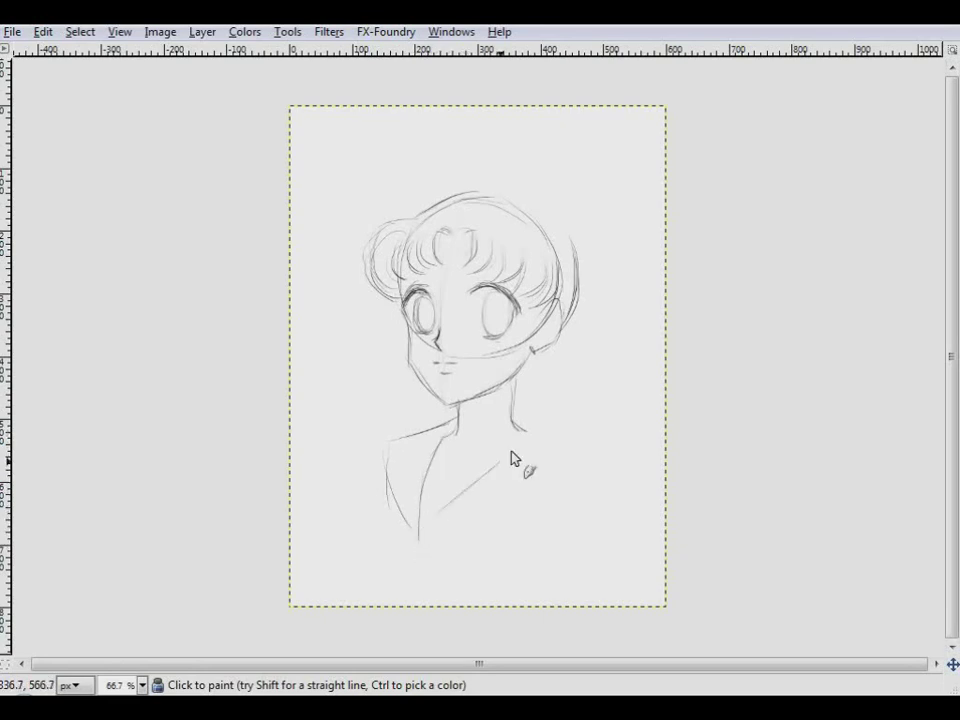
pyautogui.moveTo(482, 478)
pyautogui.mouseDown()
pyautogui.moveTo(531, 430)
pyautogui.moveTo(585, 433)
pyautogui.mouseUp()
pyautogui.moveTo(422, 537); pyautogui.dragTo(600, 448)
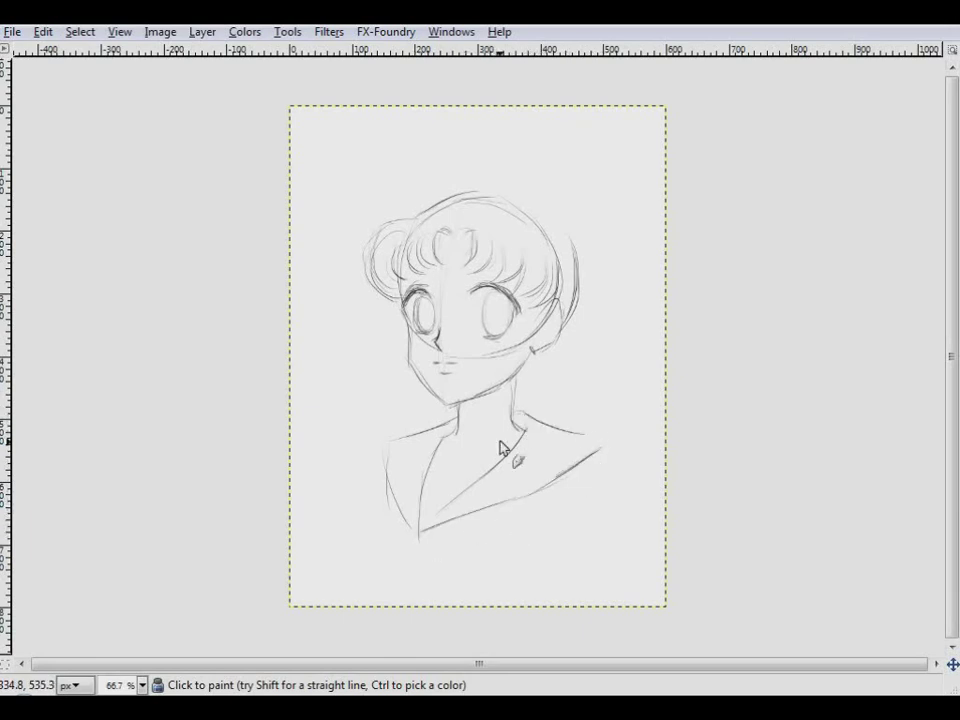
pyautogui.moveTo(400, 212)
pyautogui.mouseDown()
pyautogui.moveTo(445, 205)
pyautogui.moveTo(446, 193)
pyautogui.mouseUp()
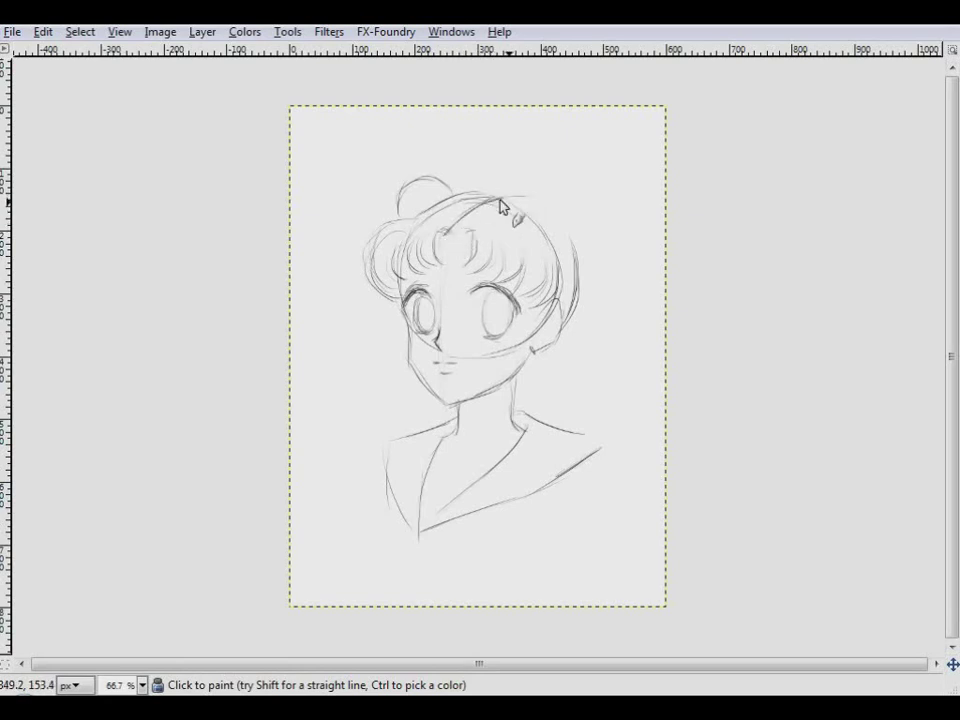
# Step: Draw the right bun, both edges of the right pigtail, and hair down the left side of the face
pyautogui.moveTo(557, 220)
pyautogui.mouseDown()
pyautogui.moveTo(611, 231)
pyautogui.moveTo(551, 221)
pyautogui.mouseUp()
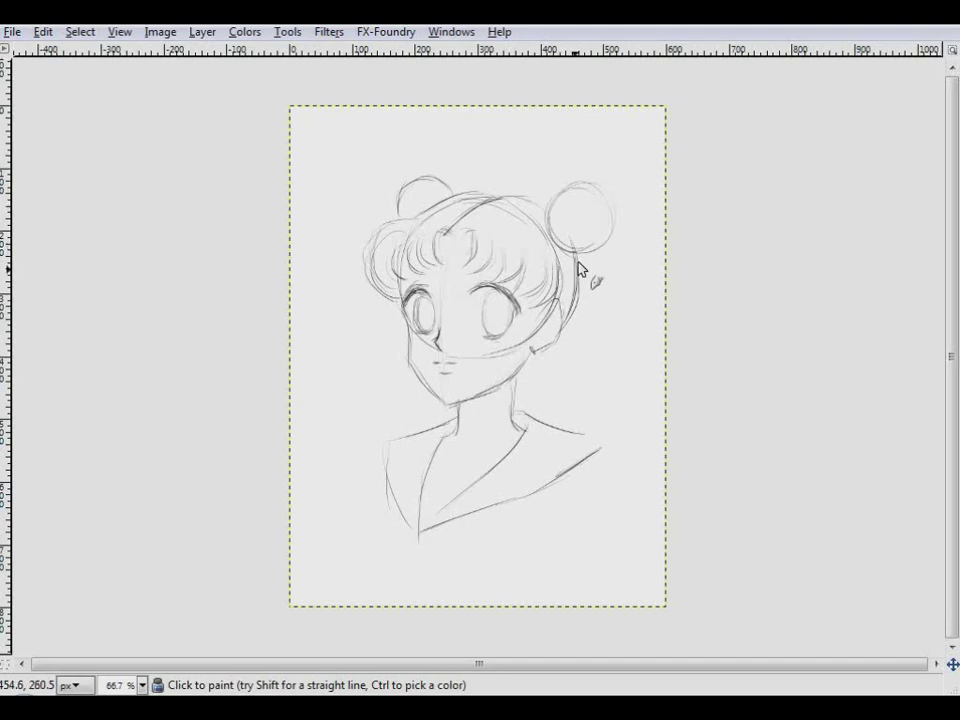
pyautogui.moveTo(577, 290); pyautogui.dragTo(596, 505)
pyautogui.moveTo(598, 255); pyautogui.dragTo(641, 470)
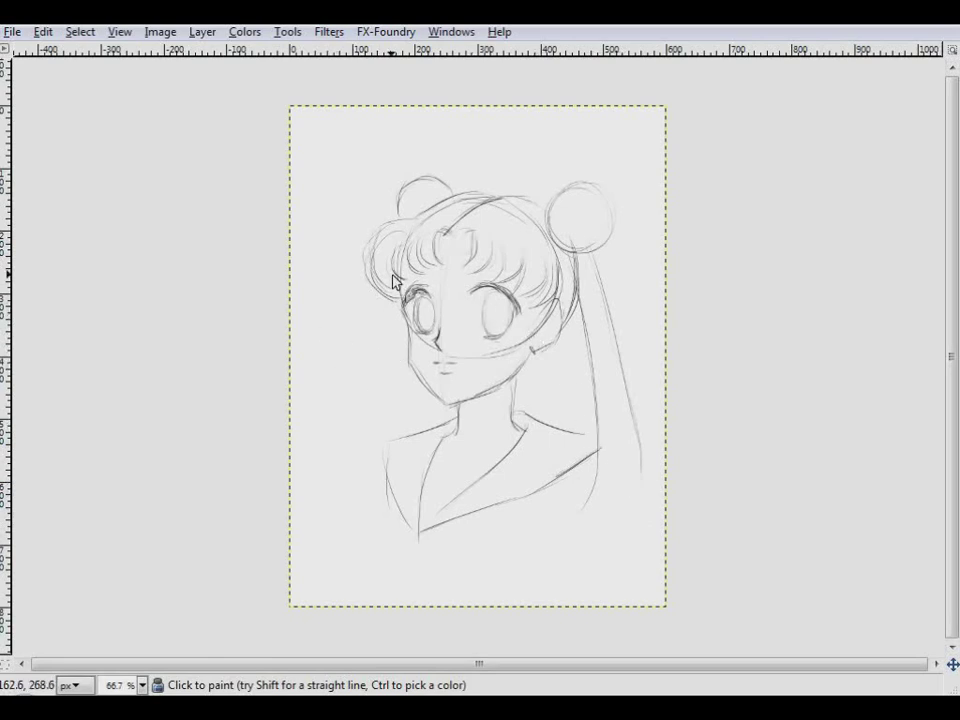
pyautogui.moveTo(395, 312); pyautogui.dragTo(371, 420)
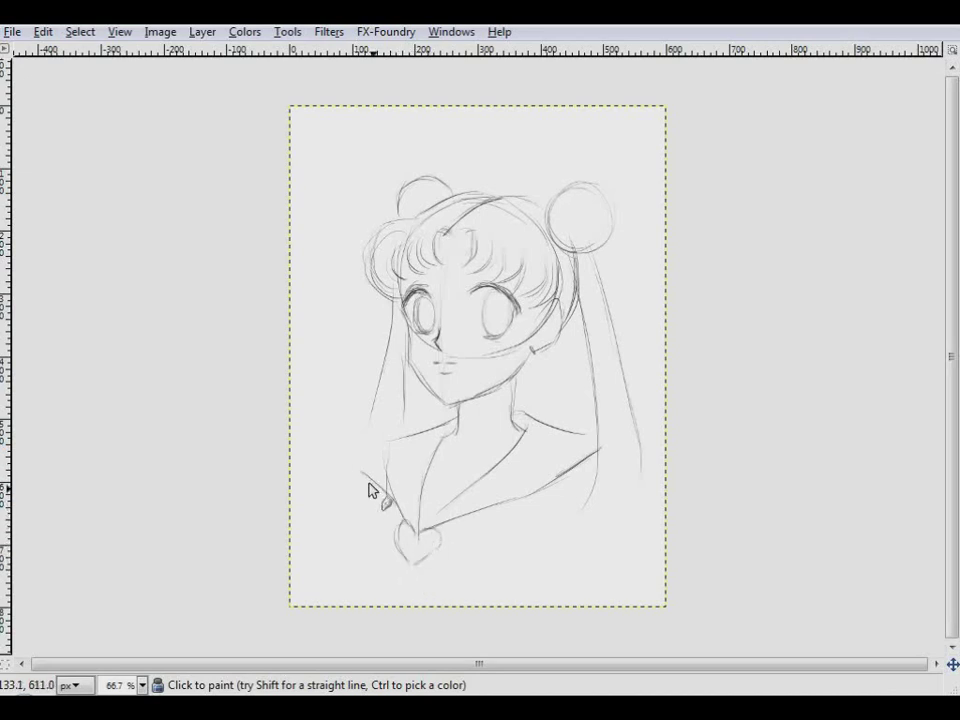
# Step: Sketch the sailor bow below the collar with its loops and hanging ribbon tails
pyautogui.moveTo(362, 478)
pyautogui.mouseDown()
pyautogui.moveTo(355, 527)
pyautogui.moveTo(407, 556)
pyautogui.mouseUp()
pyautogui.moveTo(506, 508); pyautogui.dragTo(485, 580)
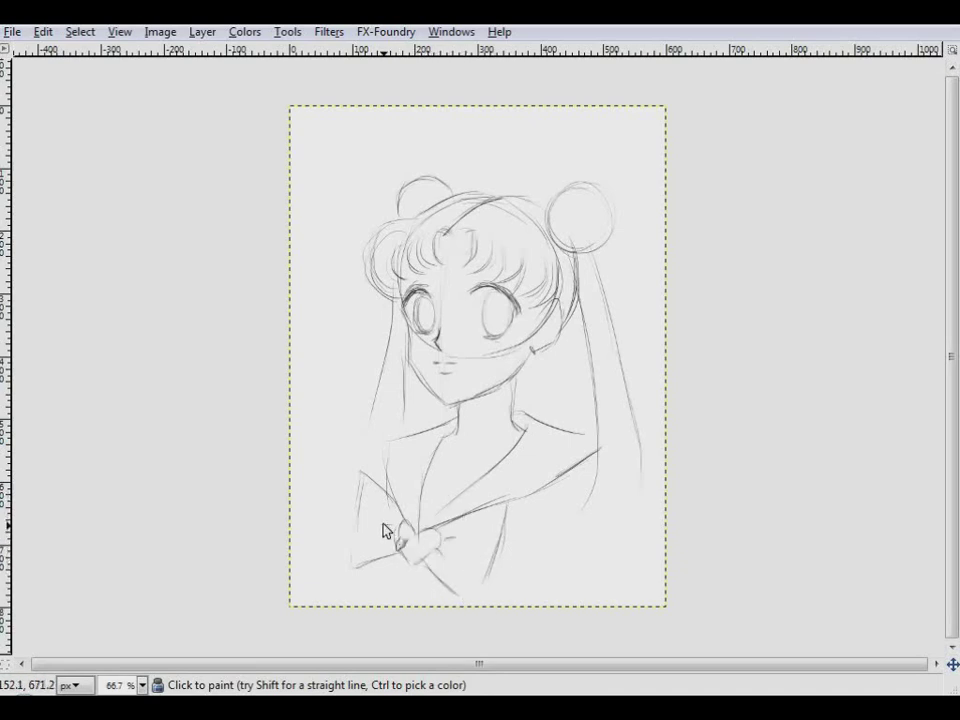
pyautogui.moveTo(402, 562)
pyautogui.mouseDown()
pyautogui.moveTo(360, 590)
pyautogui.moveTo(327, 551)
pyautogui.mouseUp()
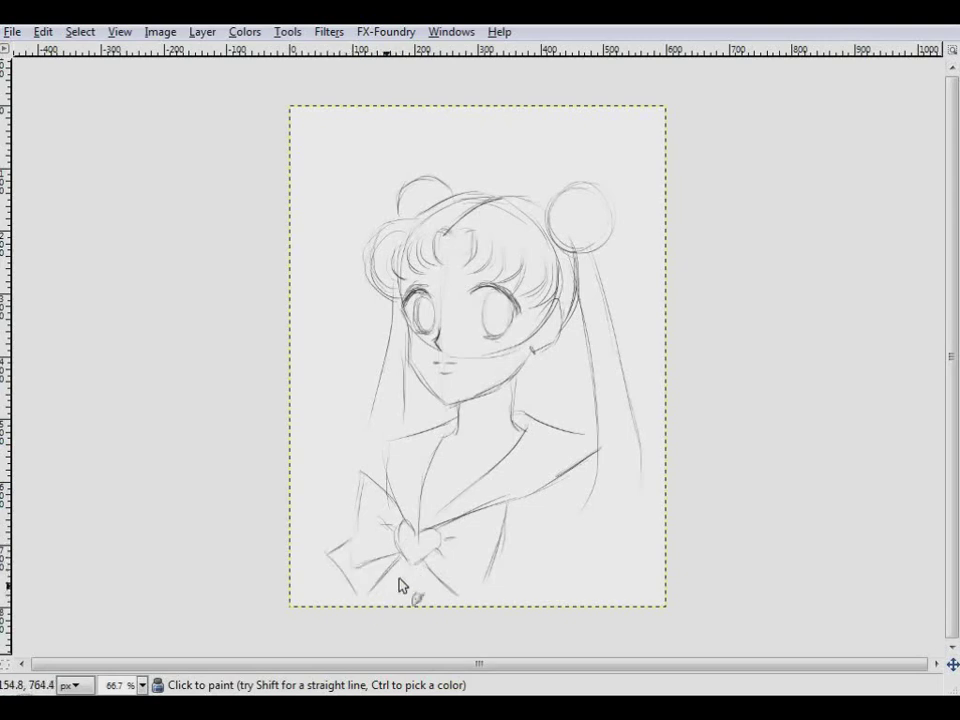
pyautogui.moveTo(415, 568); pyautogui.dragTo(422, 605)
pyautogui.moveTo(476, 574); pyautogui.dragTo(506, 602)
# Step: Copy, clear and paste the whole sketch back slightly higher, then anchor it
pyautogui.hotkey('ctrl', 'c')
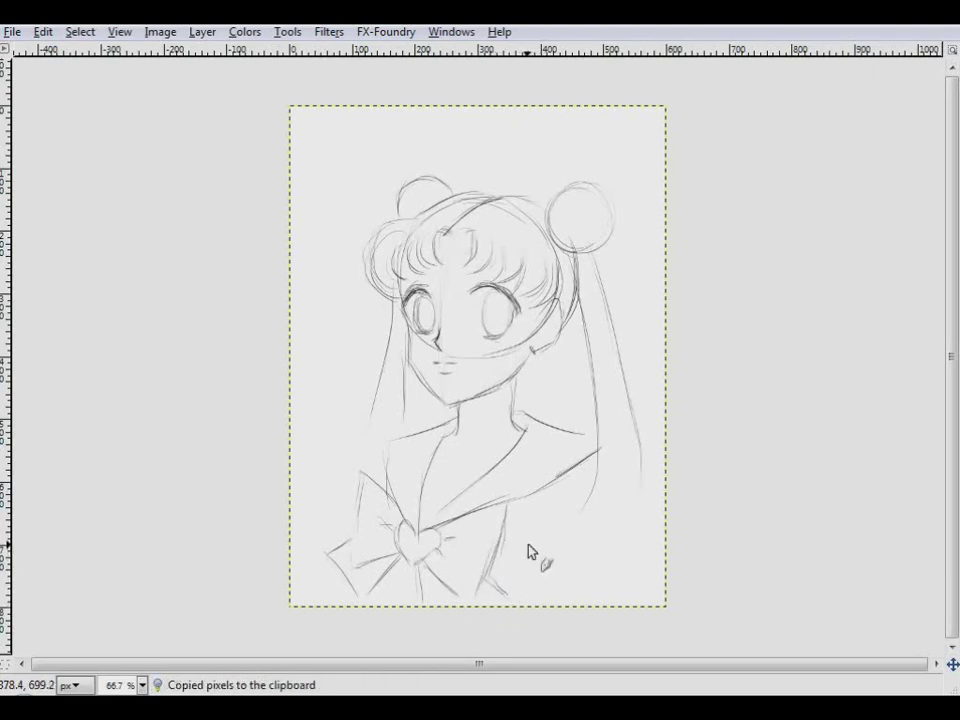
pyautogui.press('Delete')
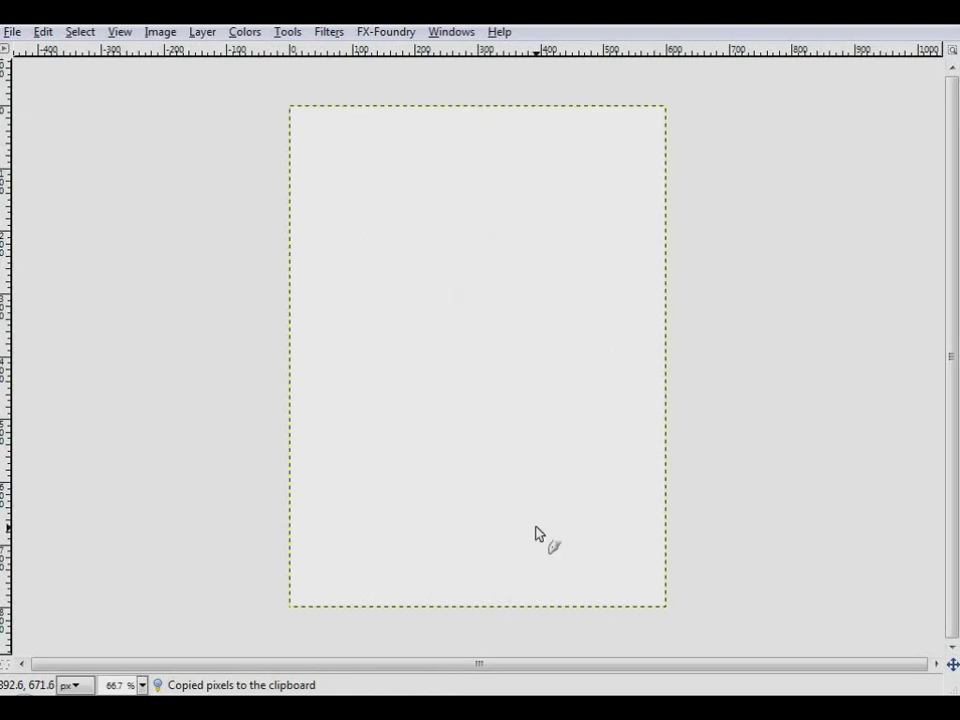
pyautogui.hotkey('ctrl', 'v')
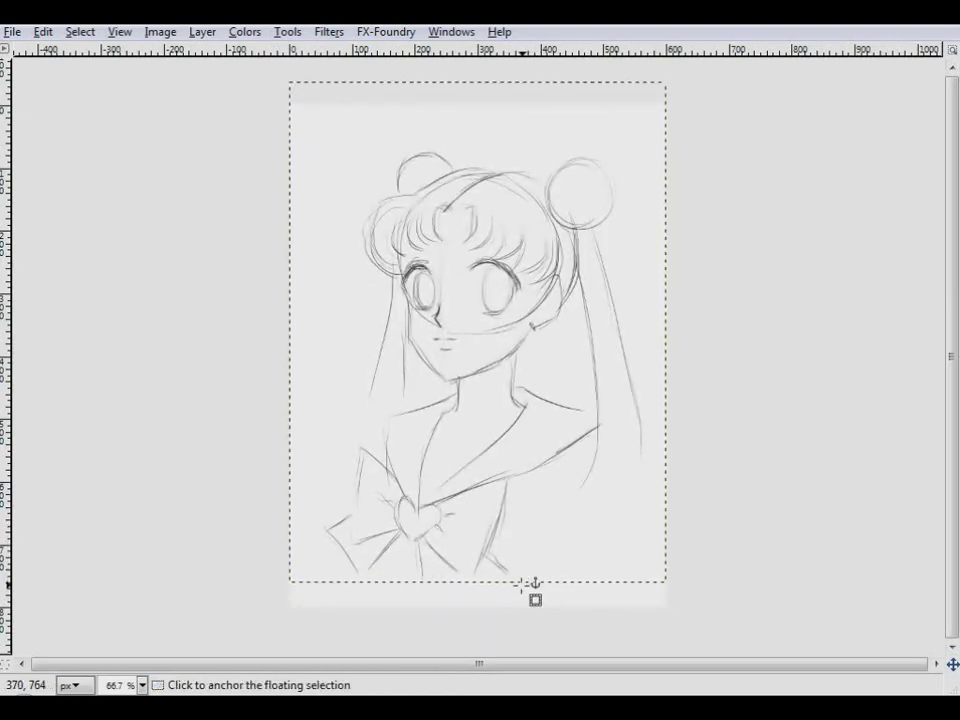
pyautogui.click(522, 590)
# Step: Add a stroke below the bow, lengthen both right pigtail strands, and add strokes beside the collar
pyautogui.press('p')
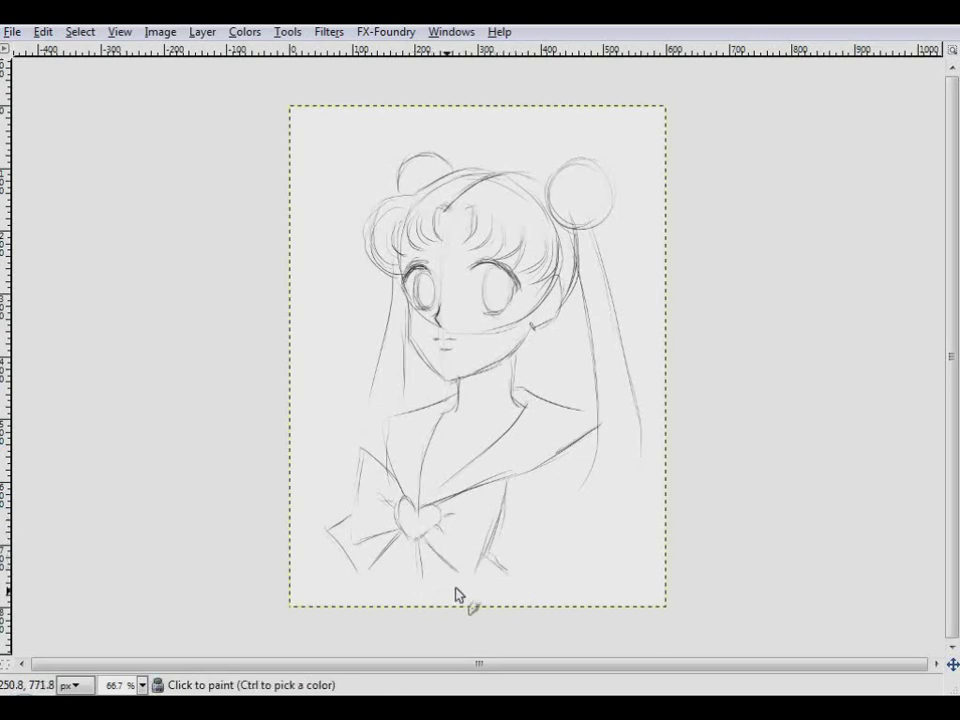
pyautogui.moveTo(432, 597); pyautogui.dragTo(489, 583)
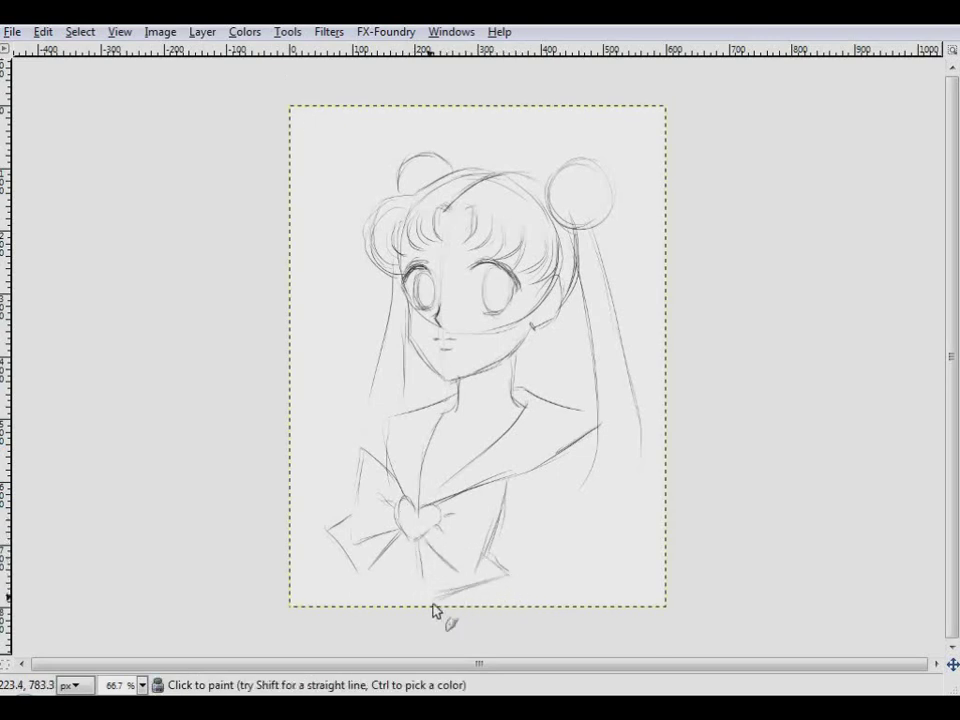
pyautogui.moveTo(594, 466); pyautogui.dragTo(561, 523)
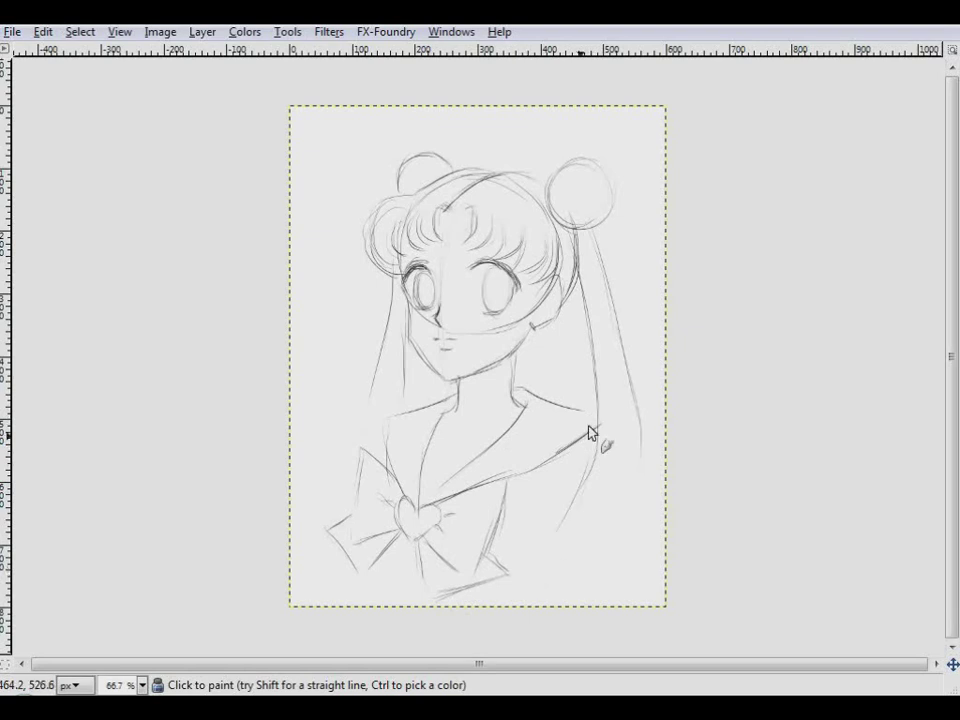
pyautogui.moveTo(641, 444); pyautogui.dragTo(612, 565)
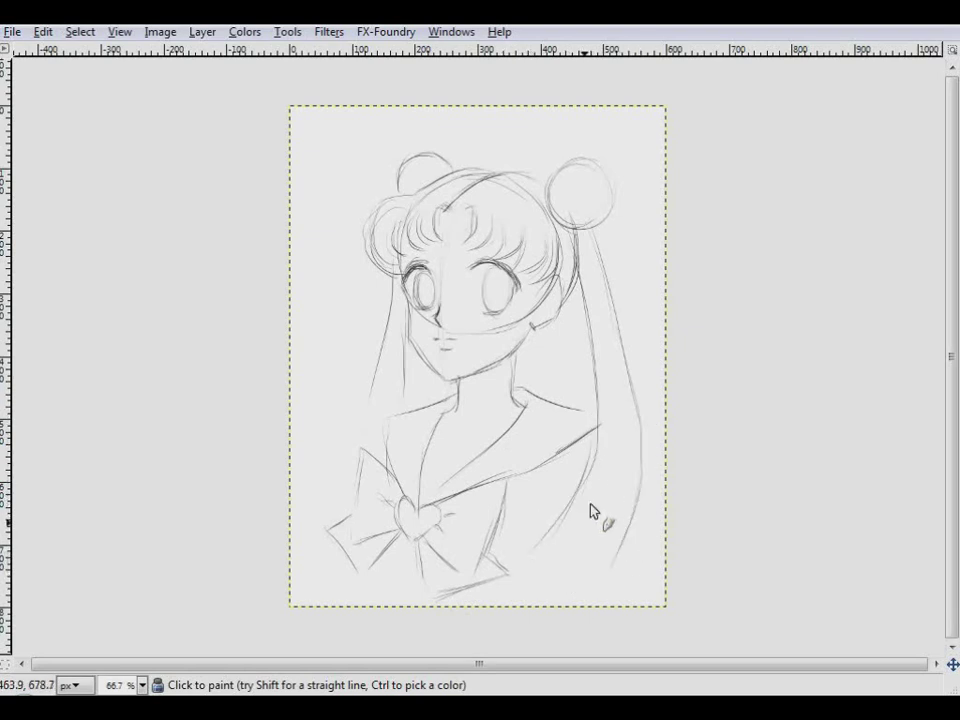
pyautogui.moveTo(395, 425); pyautogui.dragTo(380, 456)
pyautogui.moveTo(546, 462); pyautogui.dragTo(543, 484)
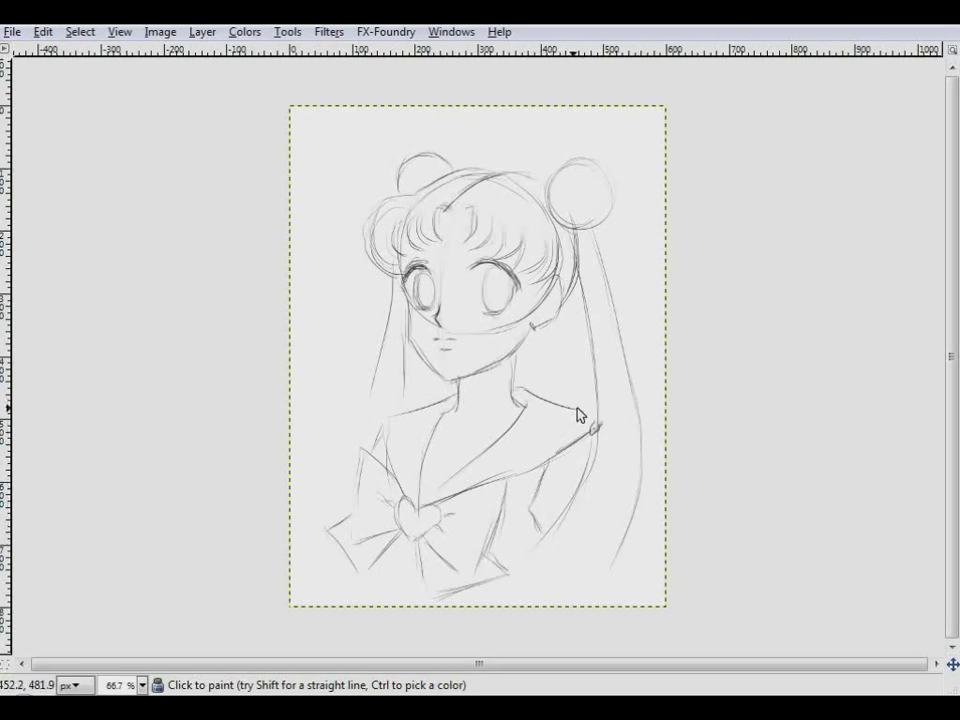
# Step: Reinforce the collar lines across the chest, darken the nose, and undo stray right-eye marks
pyautogui.moveTo(583, 420); pyautogui.dragTo(469, 480)
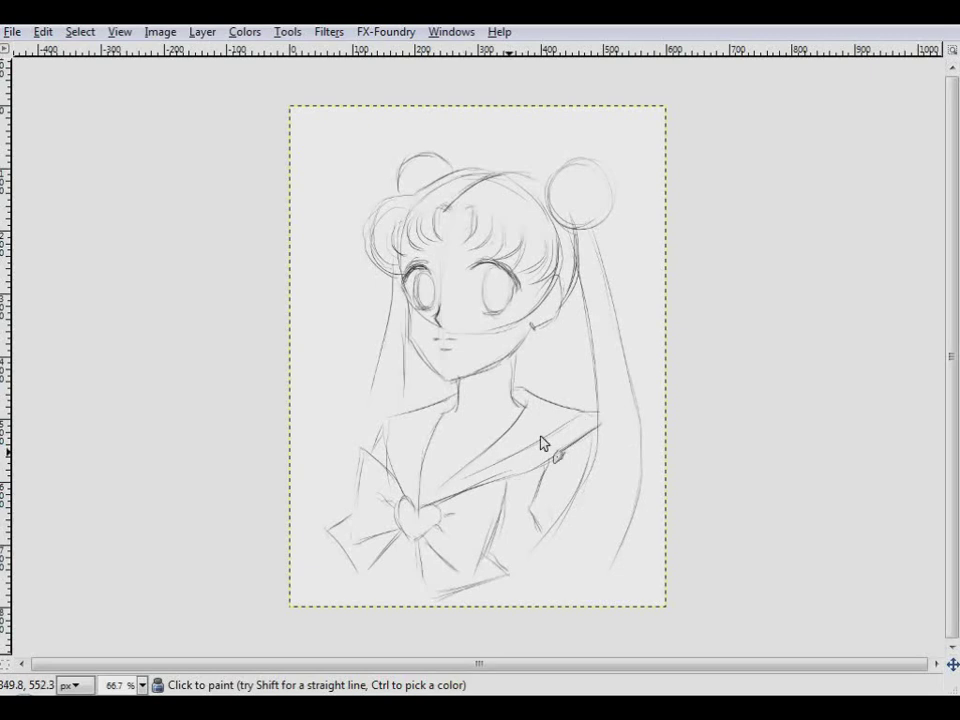
pyautogui.moveTo(556, 441); pyautogui.dragTo(508, 474)
pyautogui.moveTo(403, 410); pyautogui.dragTo(385, 470)
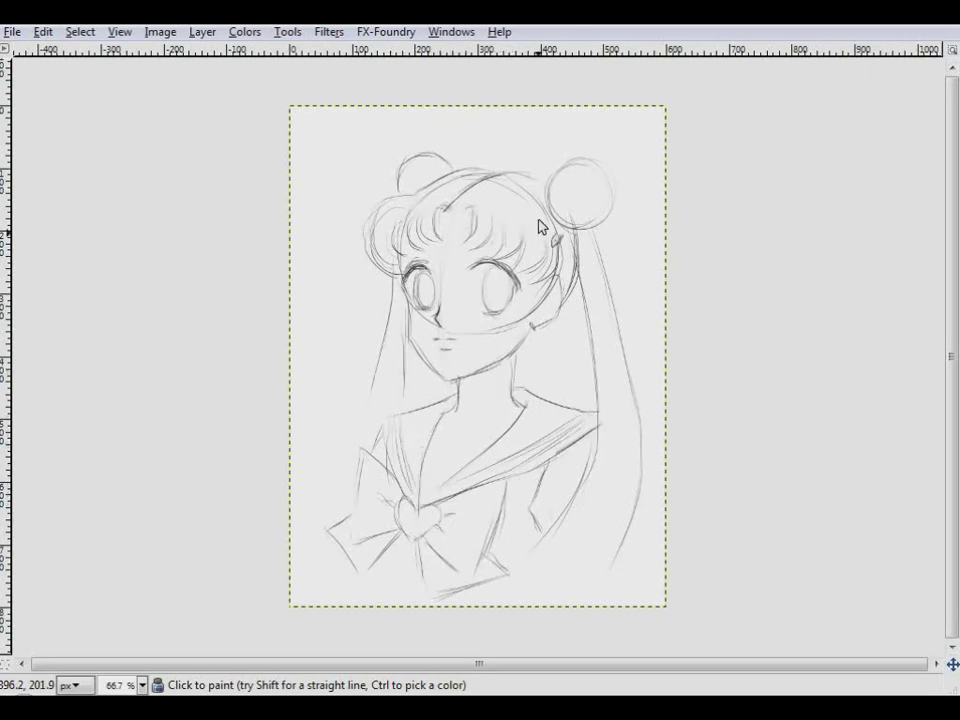
pyautogui.moveTo(436, 308)
pyautogui.mouseDown()
pyautogui.moveTo(442, 320)
pyautogui.moveTo(439, 289)
pyautogui.moveTo(499, 279)
pyautogui.moveTo(491, 310)
pyautogui.mouseUp()
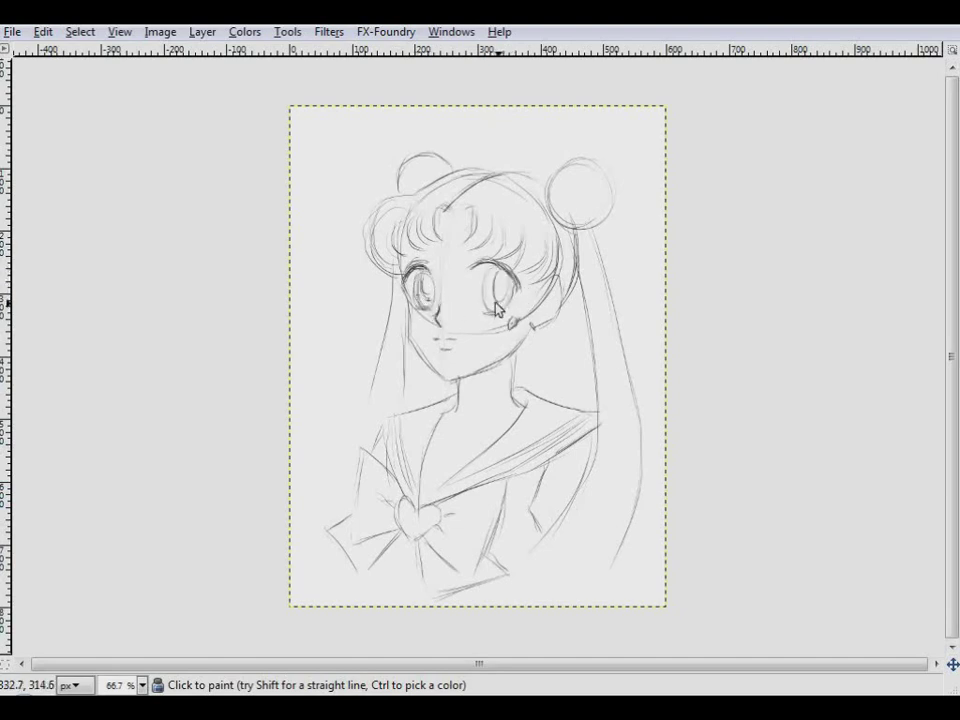
pyautogui.hotkey('ctrl', 'z')
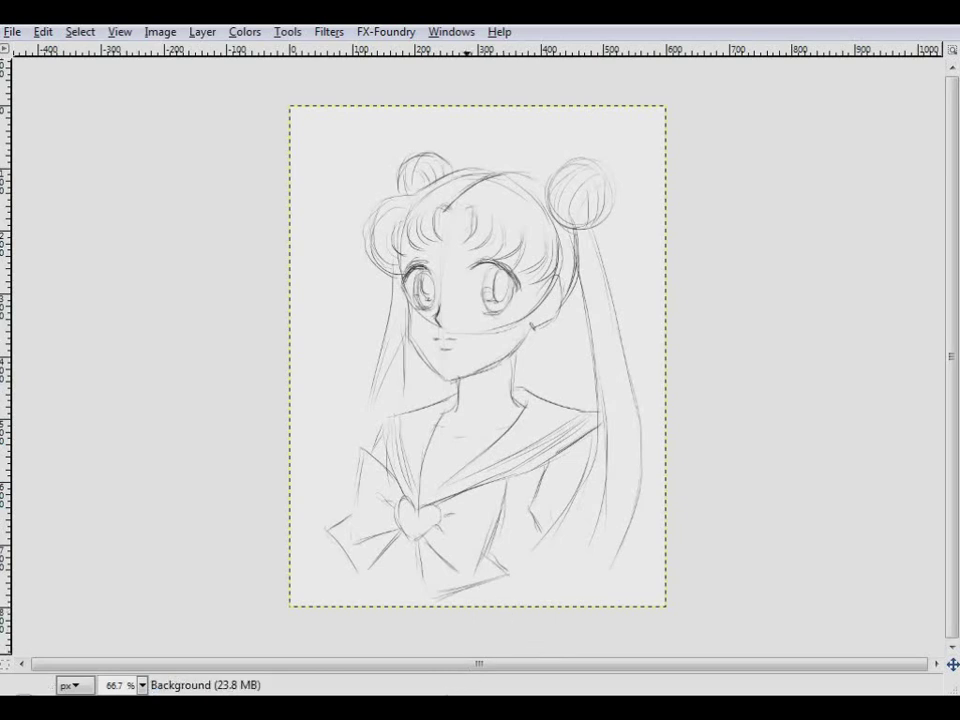
# Step: Add a new White-filled layer and lower its opacity to about 90
pyautogui.press('Tab')
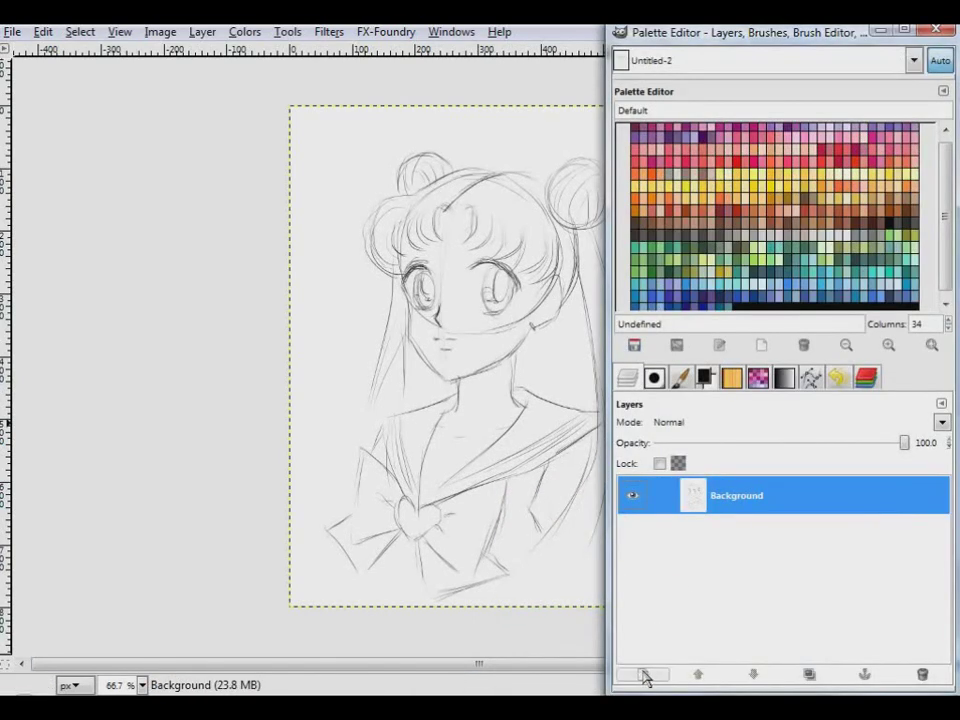
pyautogui.click(641, 676)
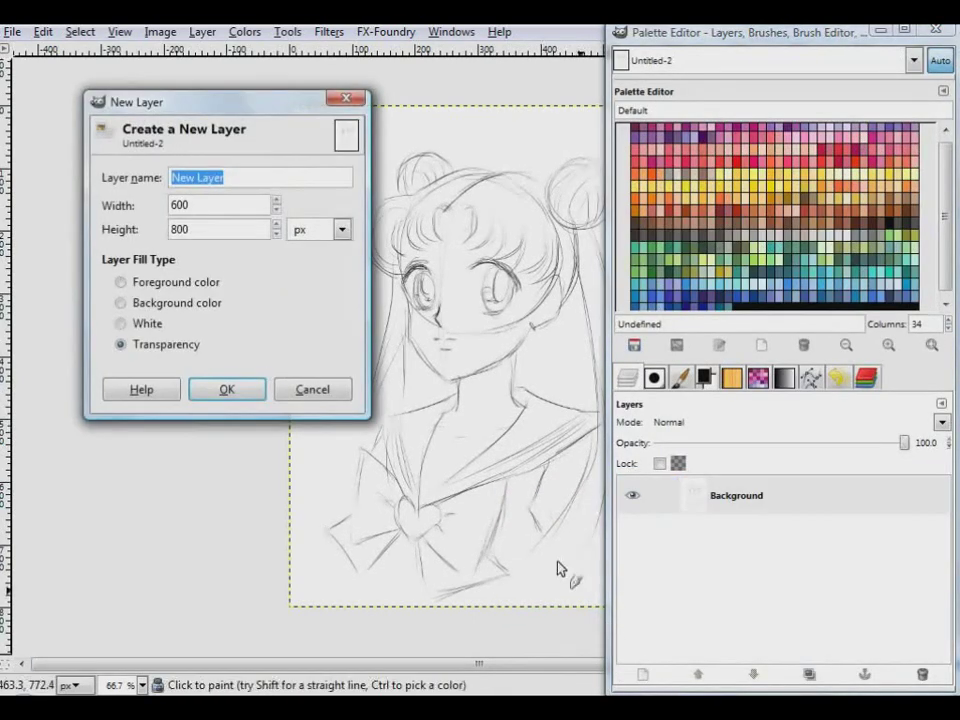
pyautogui.click(215, 324)
pyautogui.click(229, 389)
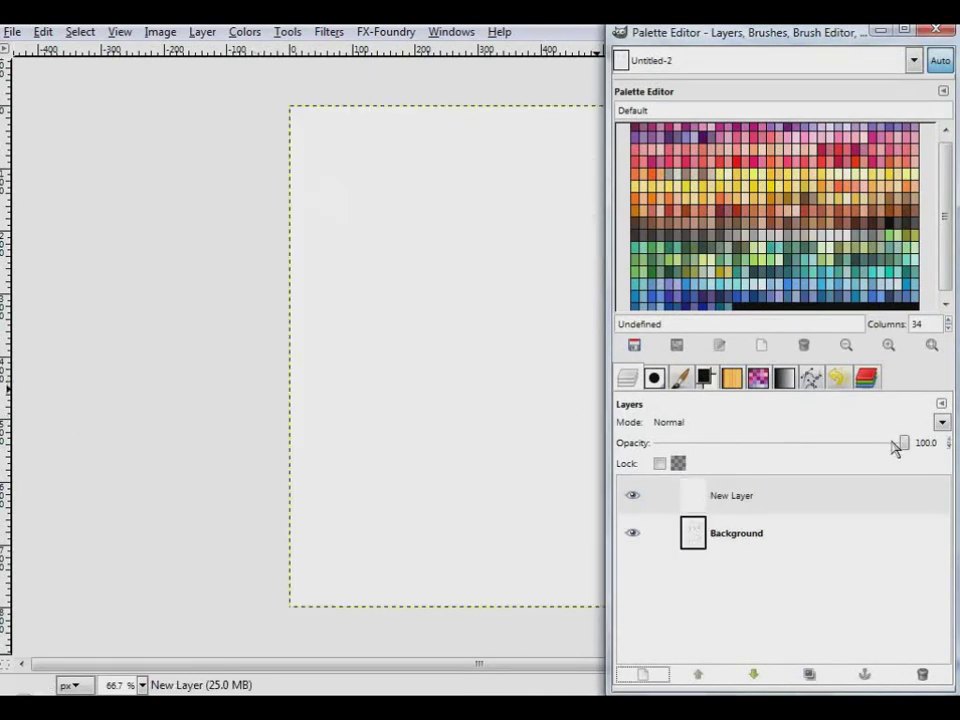
pyautogui.moveTo(903, 442); pyautogui.dragTo(874, 444)
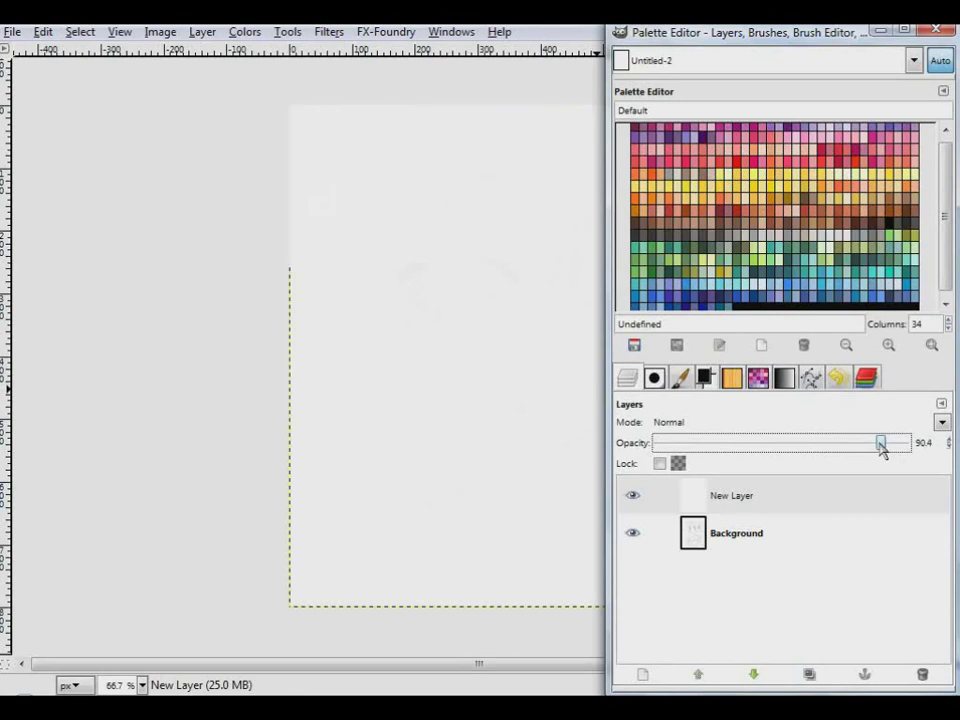
# Step: Hide the panels, zoom in, and centre the face in the view
pyautogui.press('Tab')
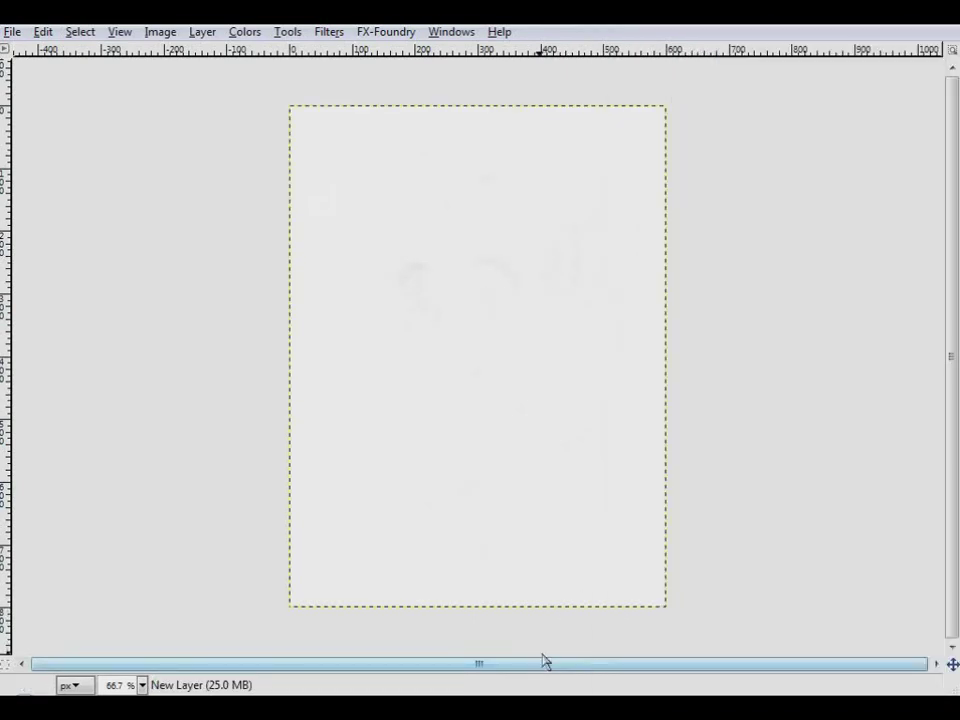
pyautogui.press('+')
pyautogui.press('+')
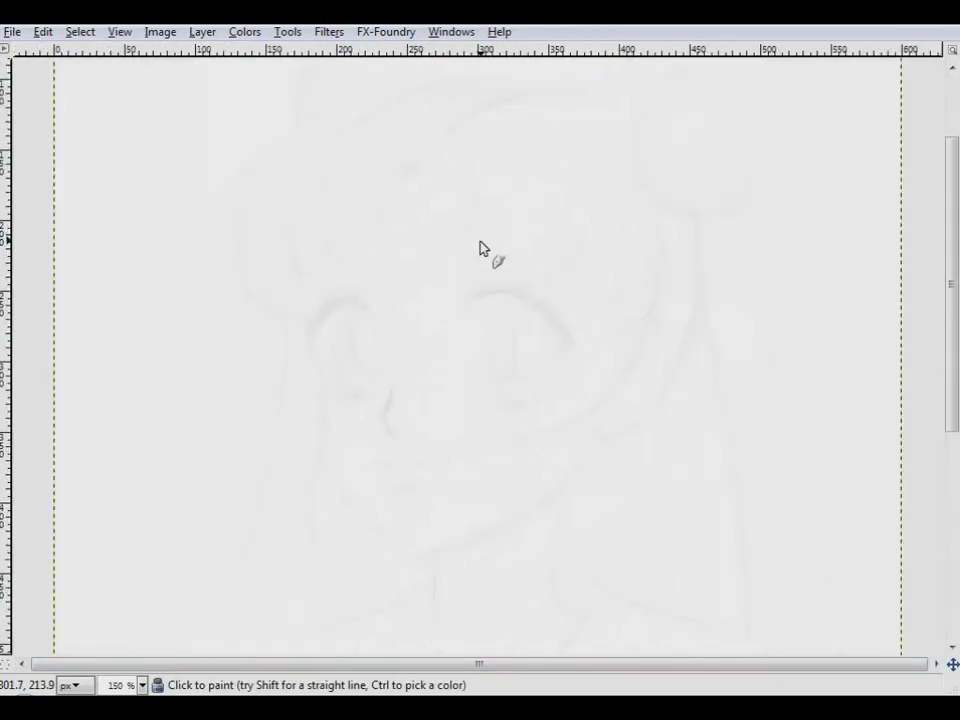
pyautogui.press('space')
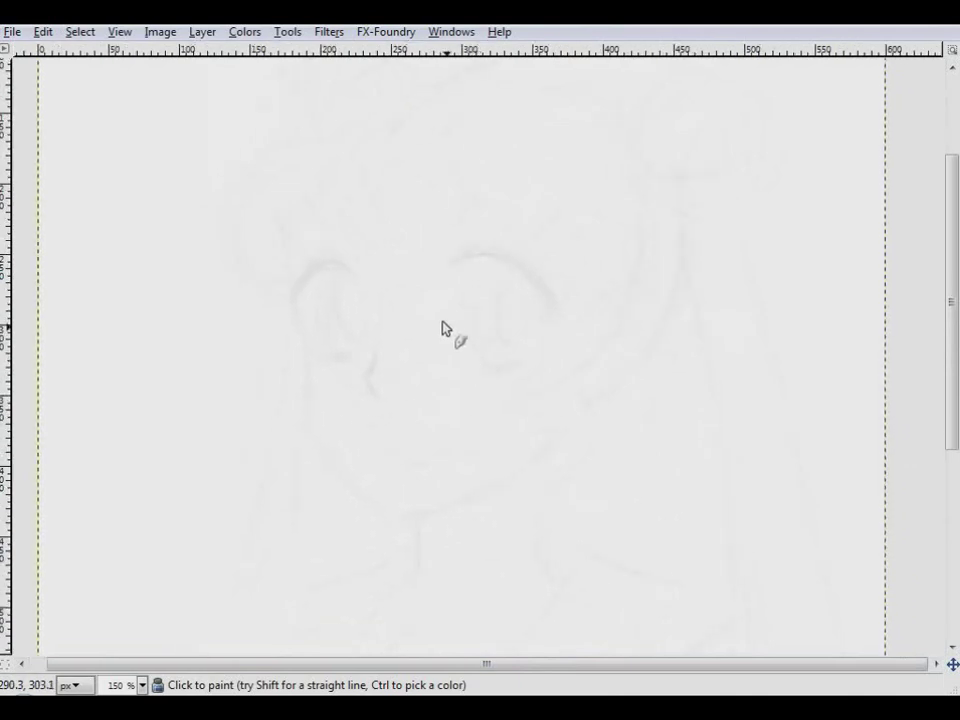
# Step: Ink the left face outline, the jawline up to the ear, and the ear's outer and inner curves
pyautogui.moveTo(285, 264)
pyautogui.mouseDown()
pyautogui.moveTo(303, 410)
pyautogui.moveTo(336, 473)
pyautogui.moveTo(362, 493)
pyautogui.mouseUp()
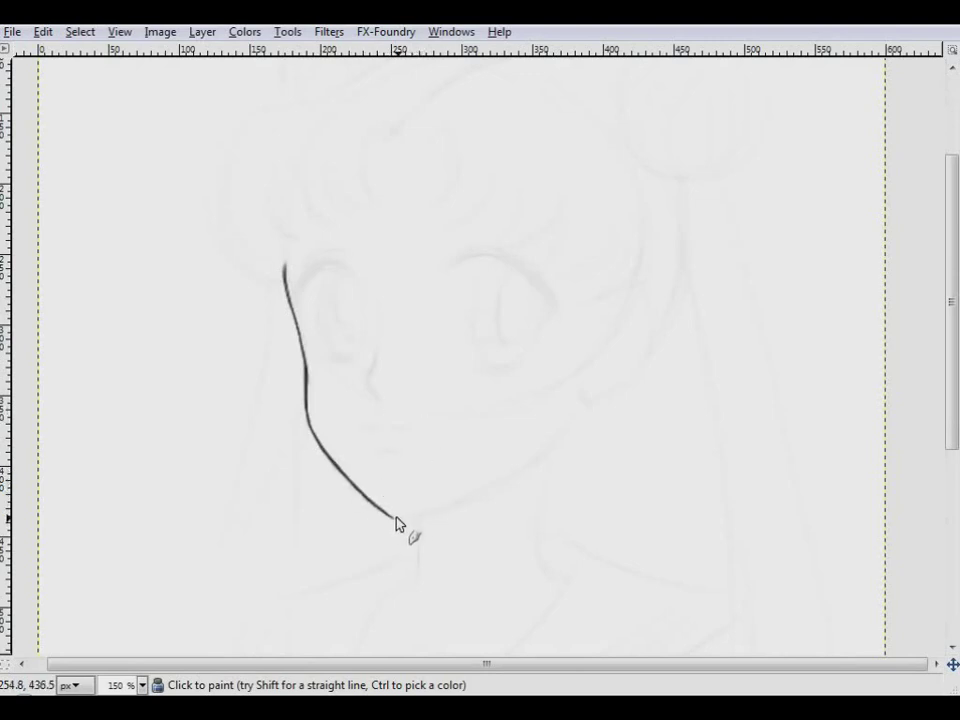
pyautogui.moveTo(399, 523)
pyautogui.mouseDown()
pyautogui.moveTo(439, 514)
pyautogui.moveTo(490, 482)
pyautogui.mouseUp()
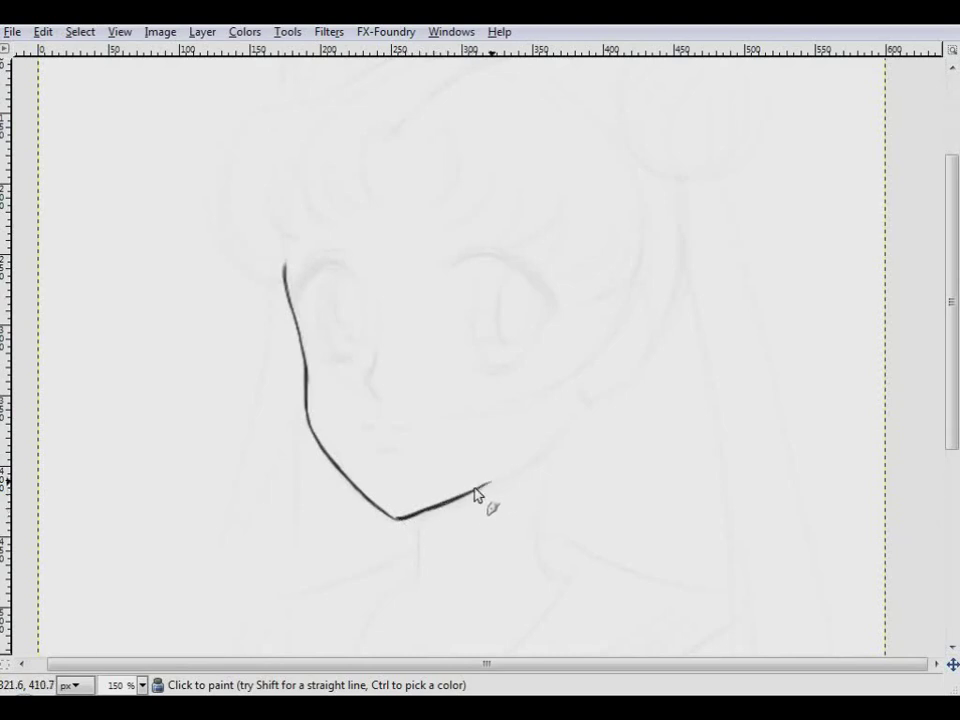
pyautogui.moveTo(408, 518)
pyautogui.mouseDown()
pyautogui.moveTo(465, 501)
pyautogui.moveTo(551, 444)
pyautogui.moveTo(581, 399)
pyautogui.mouseUp()
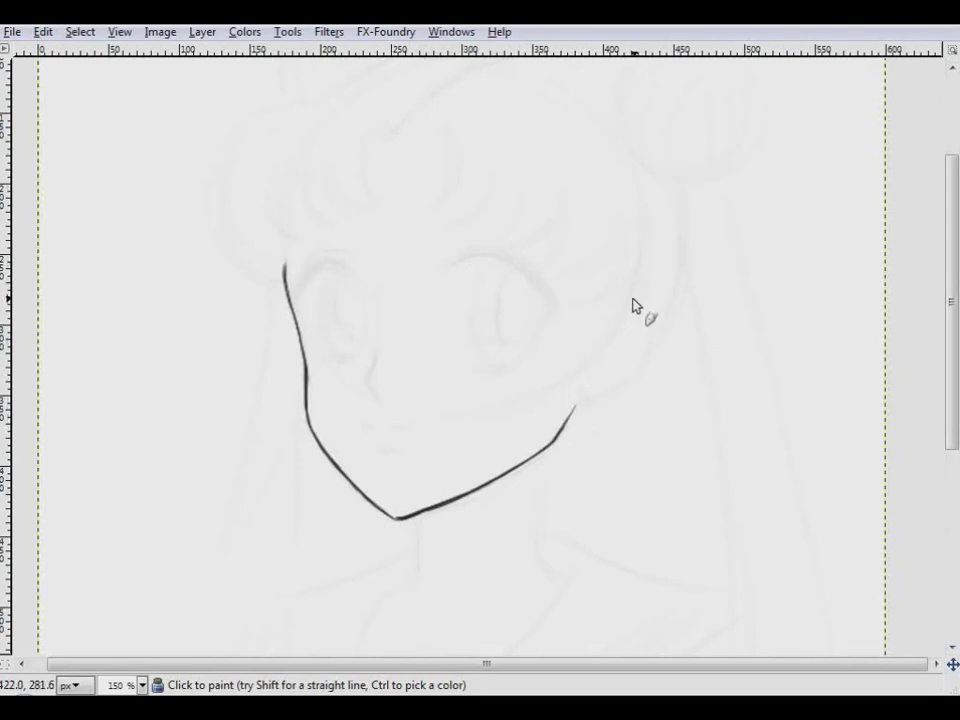
pyautogui.moveTo(637, 295)
pyautogui.mouseDown()
pyautogui.moveTo(652, 340)
pyautogui.moveTo(600, 410)
pyautogui.moveTo(586, 406)
pyautogui.moveTo(599, 395)
pyautogui.mouseUp()
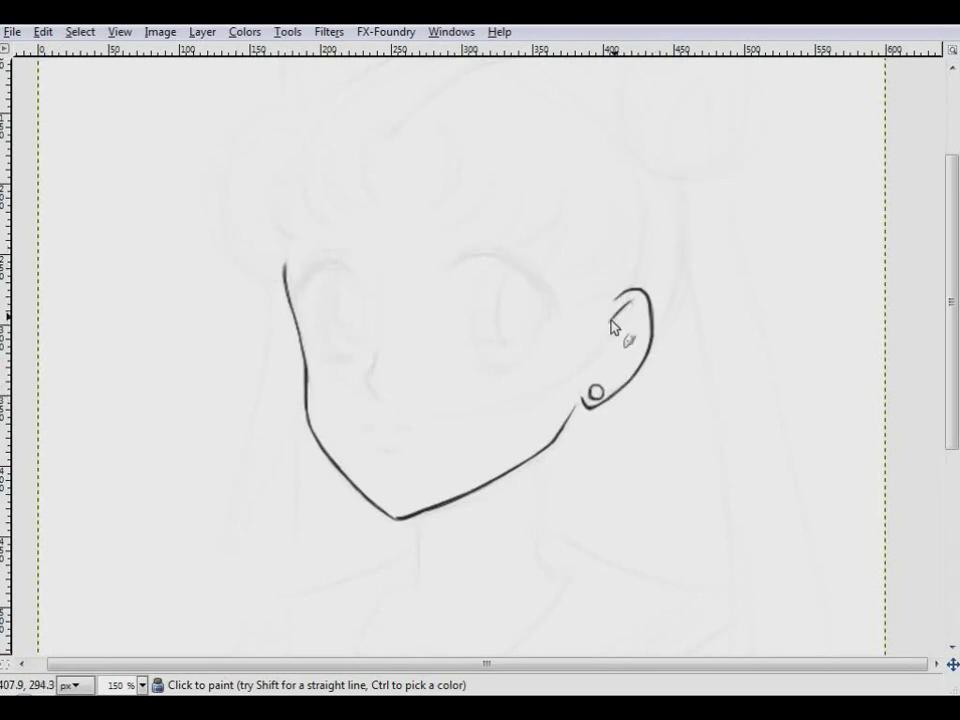
pyautogui.moveTo(612, 312); pyautogui.dragTo(605, 352)
pyautogui.moveTo(628, 334); pyautogui.dragTo(602, 366)
pyautogui.moveTo(636, 304); pyautogui.dragTo(642, 338)
# Step: Ink the nose, the mouth and lower lip, and both closed-eye lines
pyautogui.moveTo(376, 350); pyautogui.dragTo(367, 376)
pyautogui.moveTo(367, 378); pyautogui.dragTo(378, 397)
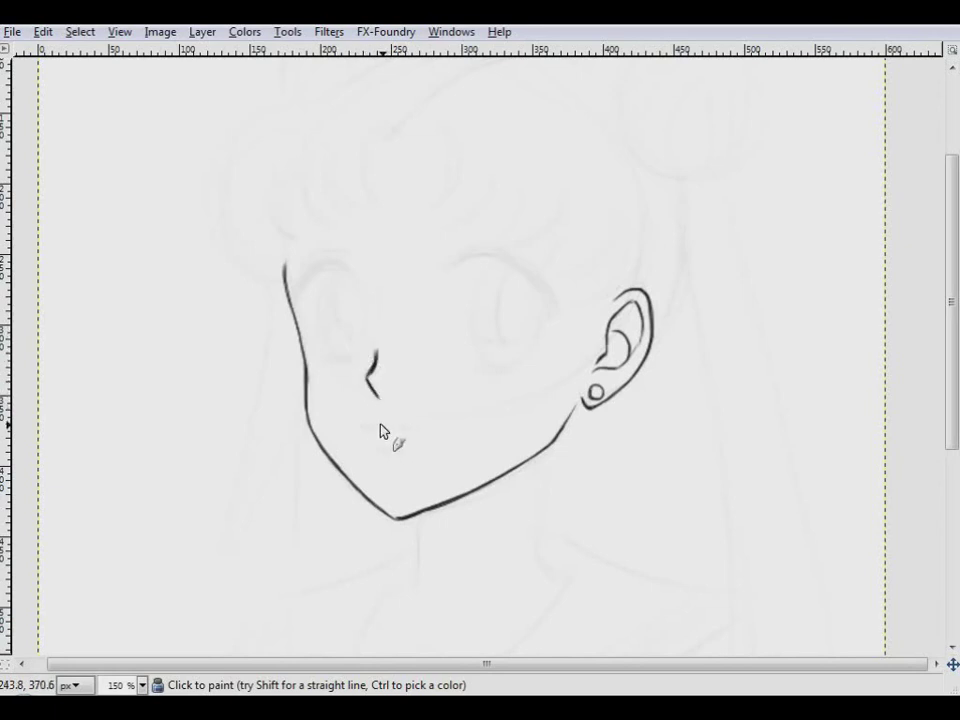
pyautogui.moveTo(369, 427); pyautogui.dragTo(410, 427)
pyautogui.moveTo(382, 451); pyautogui.dragTo(402, 451)
pyautogui.moveTo(327, 362); pyautogui.dragTo(356, 362)
pyautogui.moveTo(471, 365); pyautogui.dragTo(520, 364)
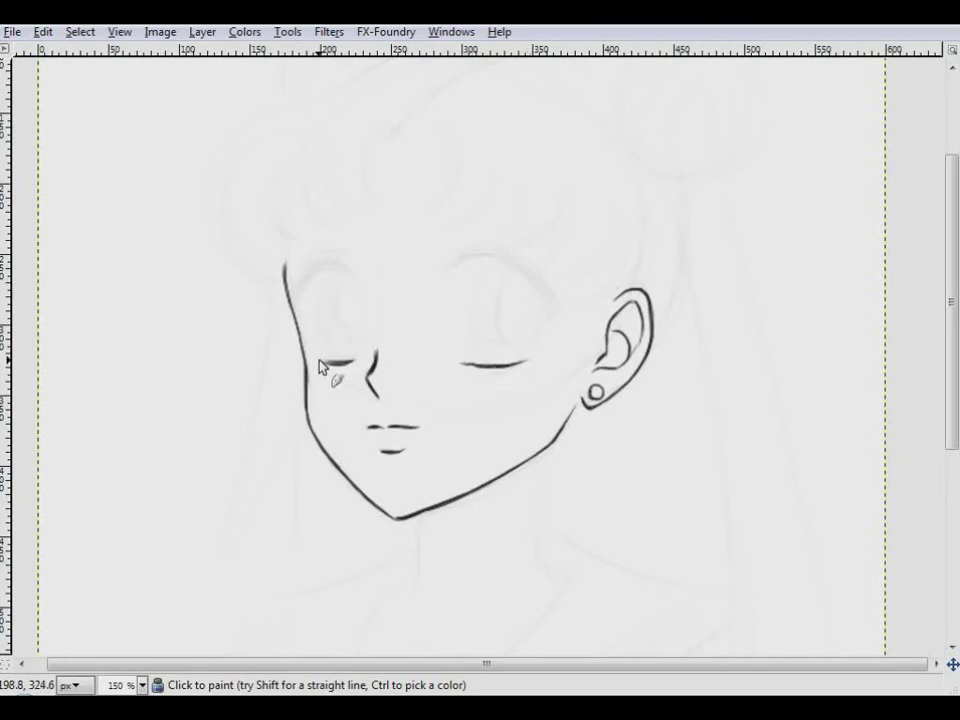
# Step: Ink the left eye's thick arched upper lid, corner lashes, inner lid line and highlight oval
pyautogui.moveTo(323, 360); pyautogui.dragTo(314, 366)
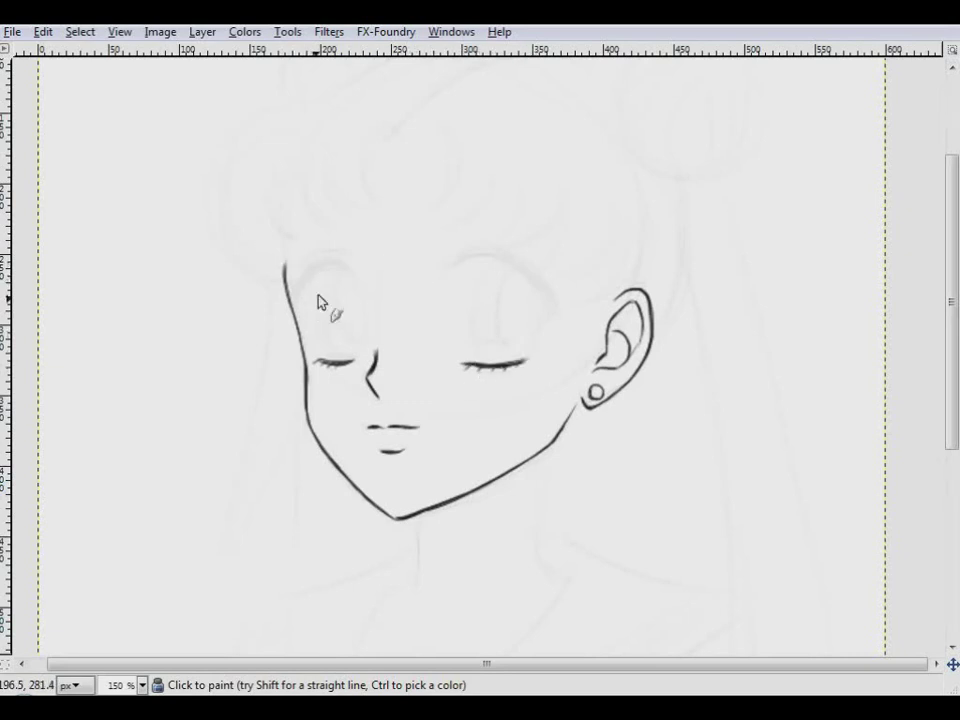
pyautogui.moveTo(318, 272); pyautogui.dragTo(297, 305)
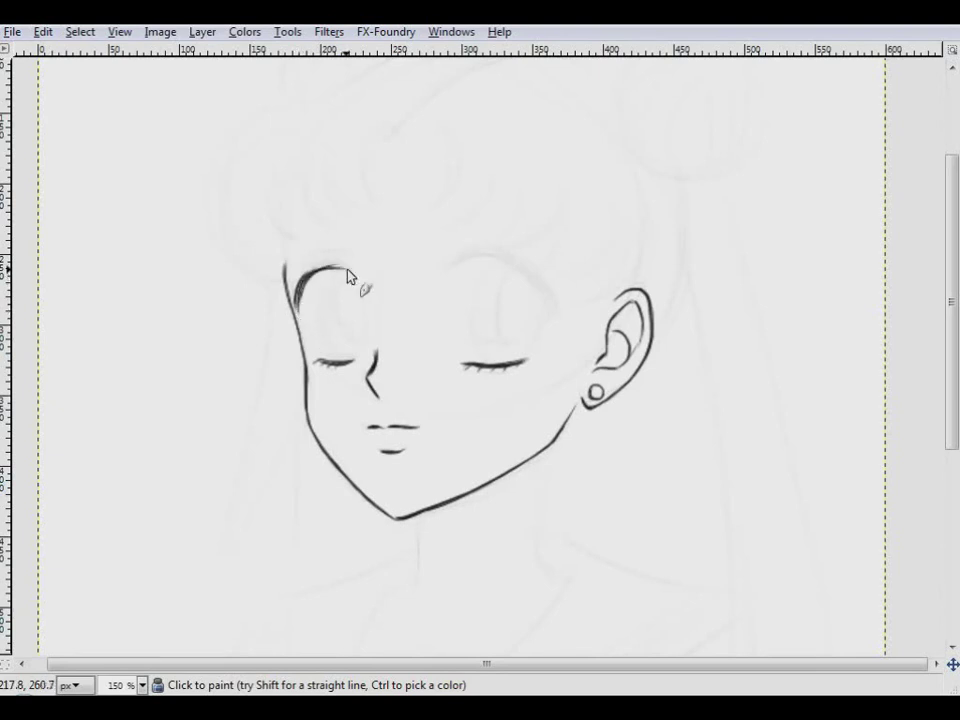
pyautogui.moveTo(302, 280)
pyautogui.mouseDown()
pyautogui.moveTo(334, 265)
pyautogui.moveTo(346, 280)
pyautogui.mouseUp()
pyautogui.moveTo(360, 300); pyautogui.dragTo(353, 278)
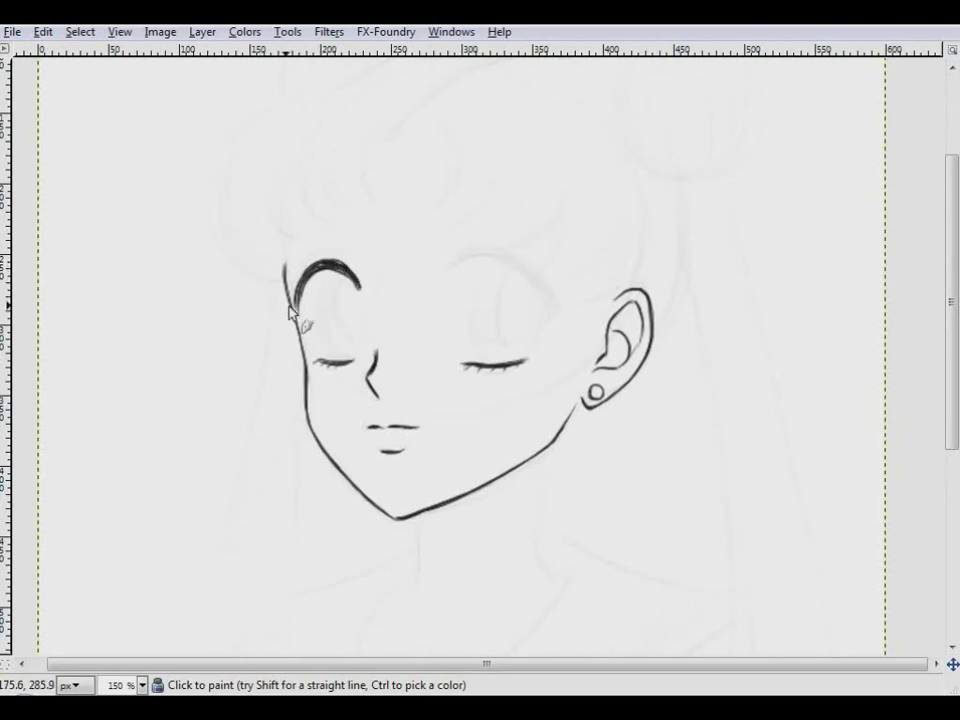
pyautogui.moveTo(298, 303)
pyautogui.mouseDown()
pyautogui.moveTo(262, 316)
pyautogui.moveTo(280, 267)
pyautogui.moveTo(357, 284)
pyautogui.mouseUp()
pyautogui.moveTo(304, 264); pyautogui.dragTo(348, 251)
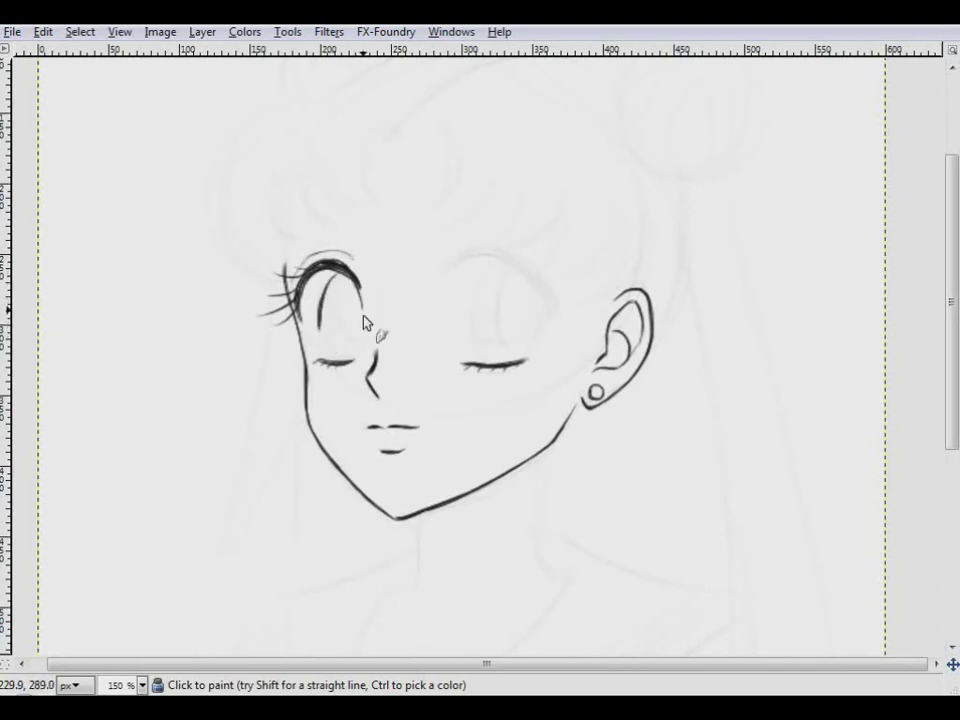
pyautogui.moveTo(358, 287); pyautogui.dragTo(362, 325)
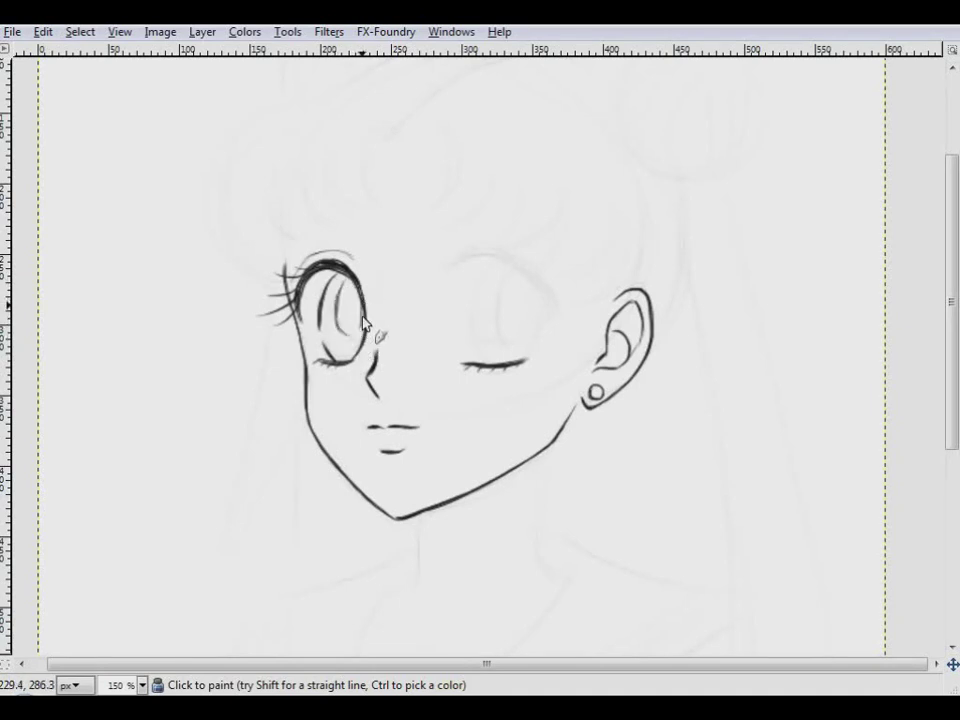
pyautogui.moveTo(362, 292); pyautogui.dragTo(343, 345)
# Step: Add a dark crescent to the left iris, then ink and thicken the right eye's upper lid arc
pyautogui.moveTo(330, 325); pyautogui.dragTo(332, 350)
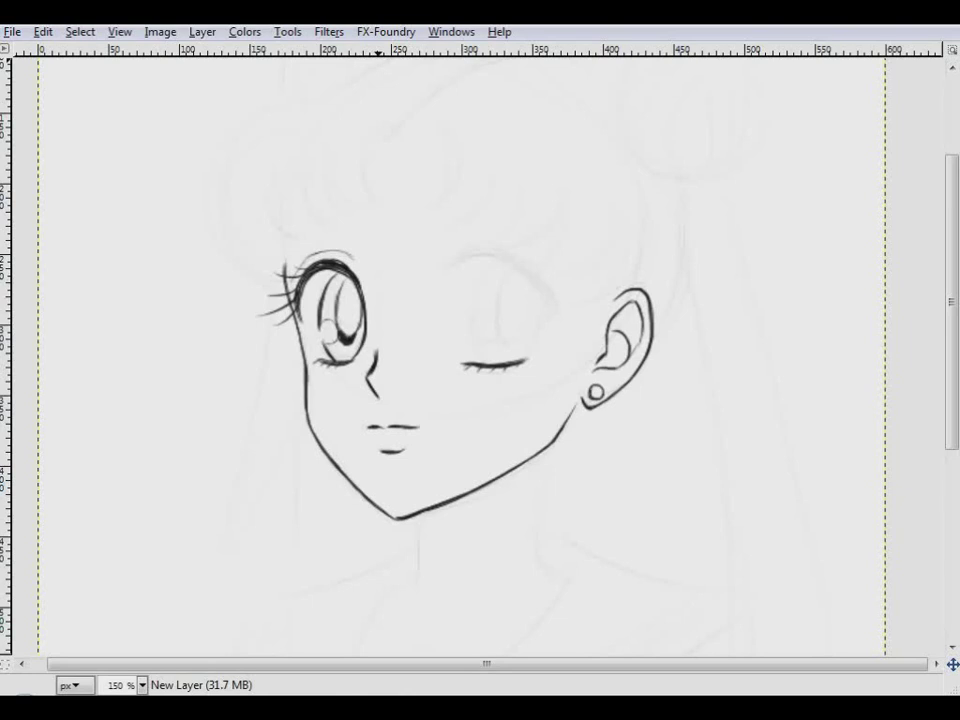
pyautogui.moveTo(466, 256)
pyautogui.mouseDown()
pyautogui.moveTo(444, 276)
pyautogui.moveTo(470, 258)
pyautogui.moveTo(486, 256)
pyautogui.moveTo(461, 262)
pyautogui.moveTo(515, 262)
pyautogui.moveTo(548, 298)
pyautogui.moveTo(553, 320)
pyautogui.mouseUp()
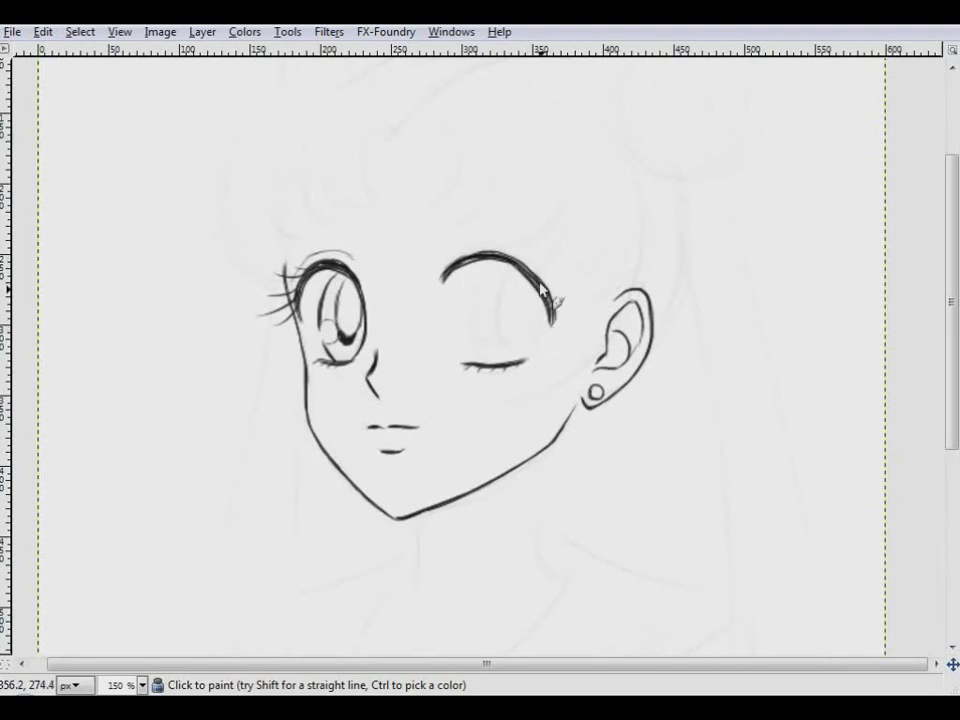
pyautogui.moveTo(556, 324)
pyautogui.mouseDown()
pyautogui.moveTo(537, 280)
pyautogui.moveTo(572, 276)
pyautogui.moveTo(589, 311)
pyautogui.mouseUp()
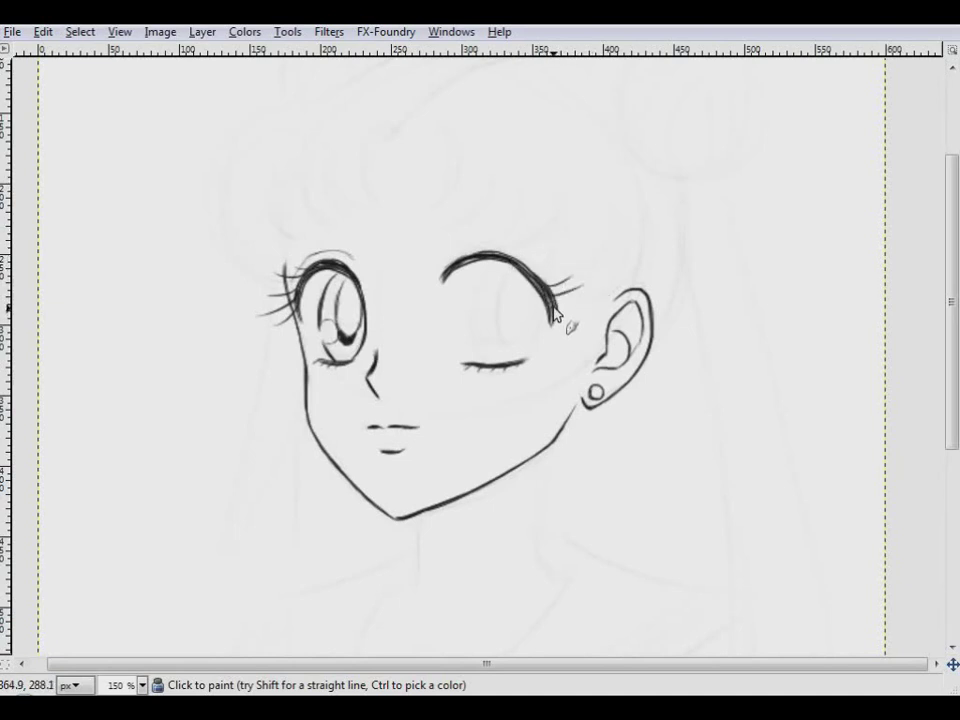
pyautogui.moveTo(490, 262); pyautogui.dragTo(461, 266)
pyautogui.moveTo(460, 252); pyautogui.dragTo(483, 245)
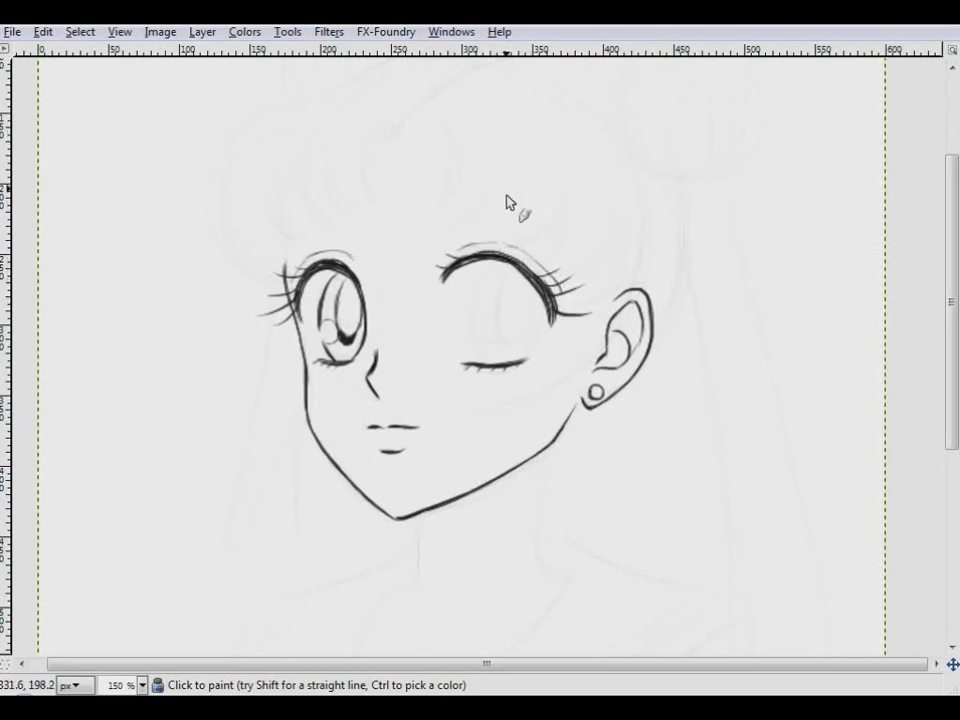
# Step: Add lashes at the right eye's outer corner and start the right iris line
pyautogui.moveTo(560, 298); pyautogui.dragTo(596, 292)
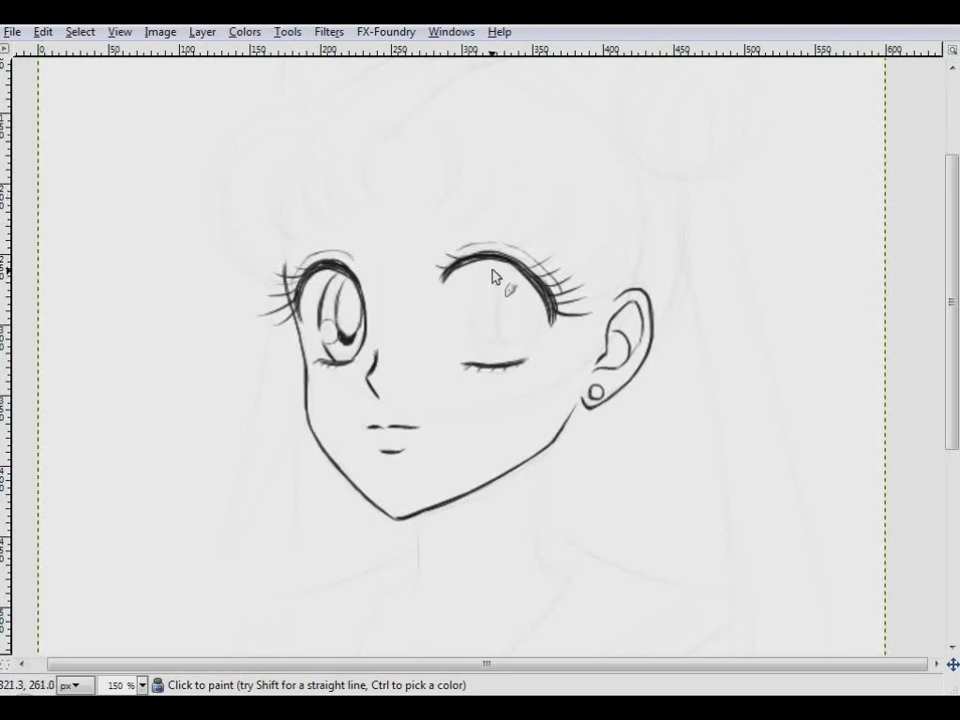
pyautogui.moveTo(482, 282); pyautogui.dragTo(474, 312)
pyautogui.moveTo(550, 322); pyautogui.dragTo(548, 297)
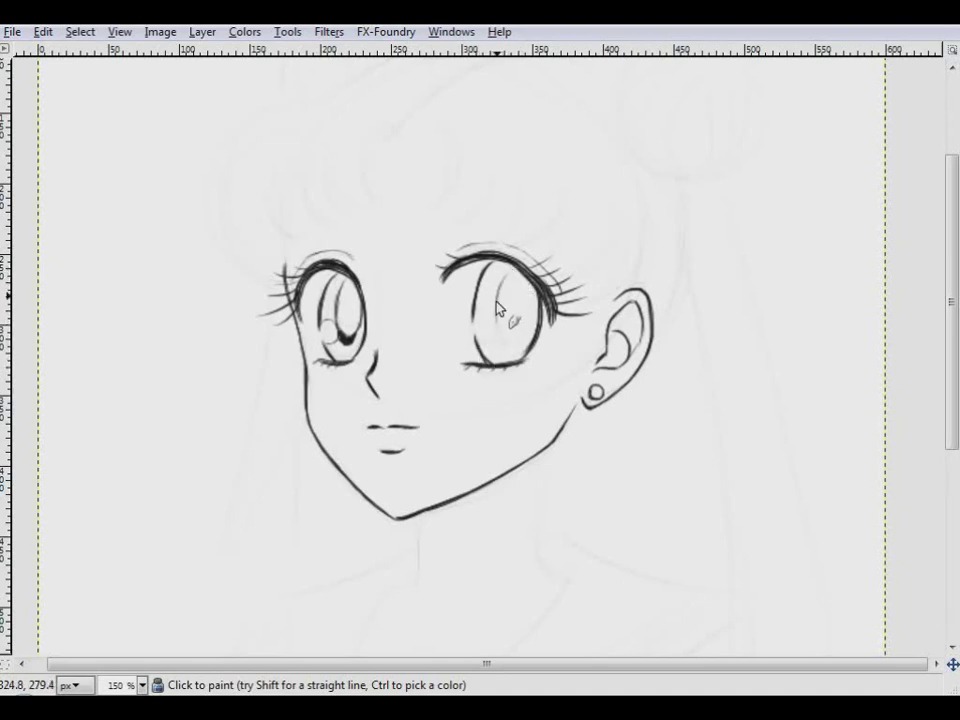
# Step: Thicken the right eye's outer outline and add a dark arc at the iris bottom
pyautogui.moveTo(547, 340); pyautogui.dragTo(545, 295)
pyautogui.moveTo(502, 340); pyautogui.dragTo(494, 337)
pyautogui.moveTo(494, 338)
pyautogui.mouseDown()
pyautogui.moveTo(514, 342)
pyautogui.moveTo(486, 348)
pyautogui.mouseUp()
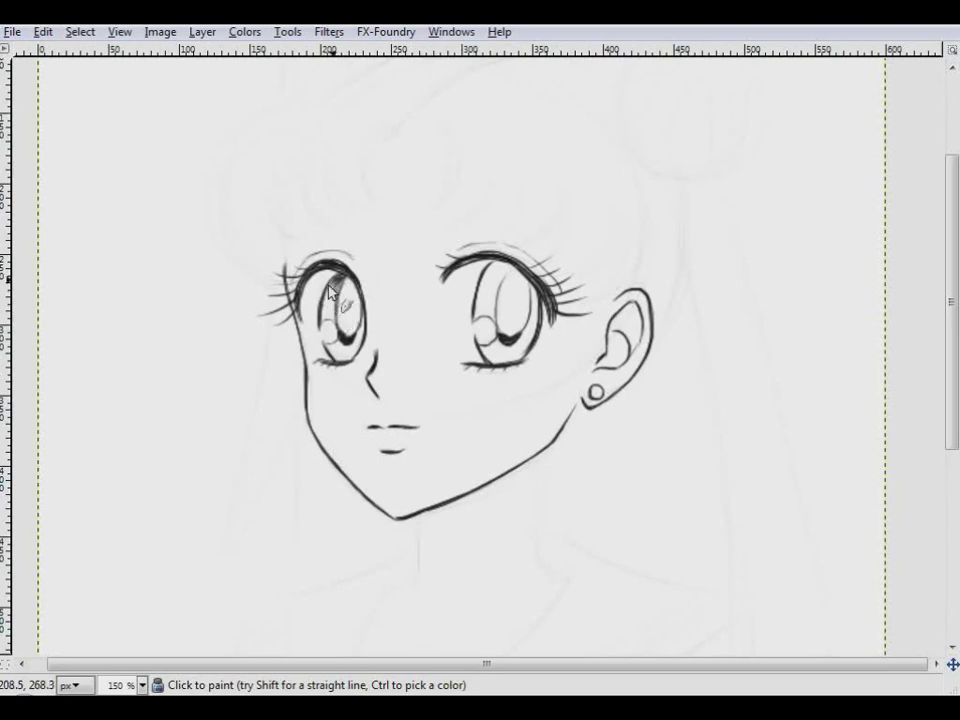
# Step: Shade the upper parts of both irises grey and ink the left eyebrow
pyautogui.moveTo(338, 285); pyautogui.dragTo(345, 280)
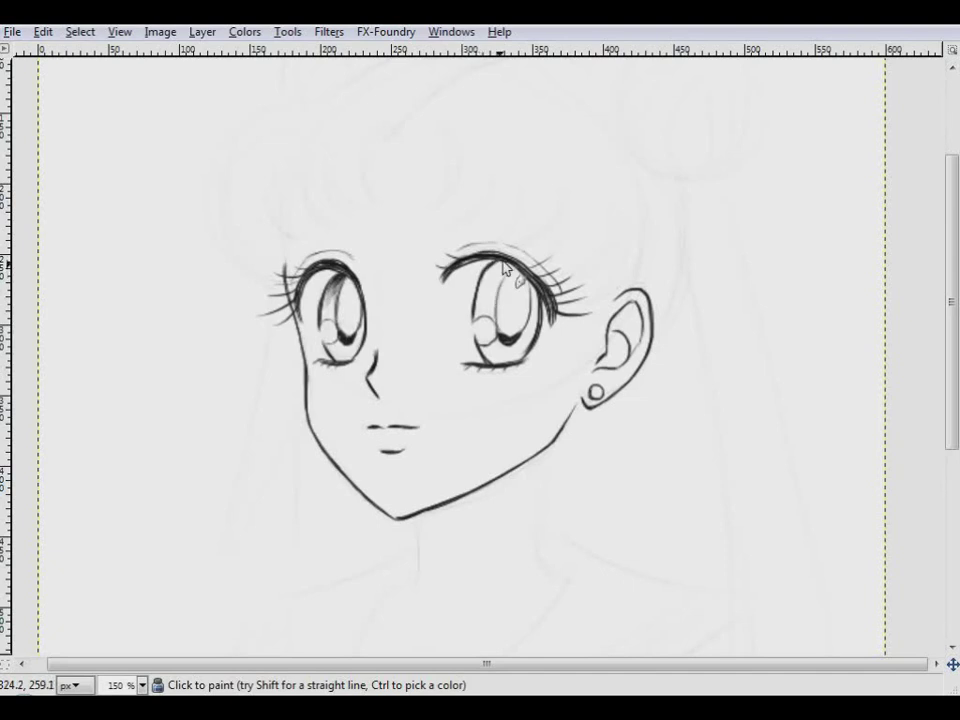
pyautogui.moveTo(505, 268)
pyautogui.mouseDown()
pyautogui.moveTo(508, 279)
pyautogui.moveTo(485, 298)
pyautogui.moveTo(506, 270)
pyautogui.moveTo(492, 286)
pyautogui.moveTo(536, 300)
pyautogui.moveTo(520, 278)
pyautogui.mouseUp()
pyautogui.moveTo(286, 244); pyautogui.dragTo(317, 229)
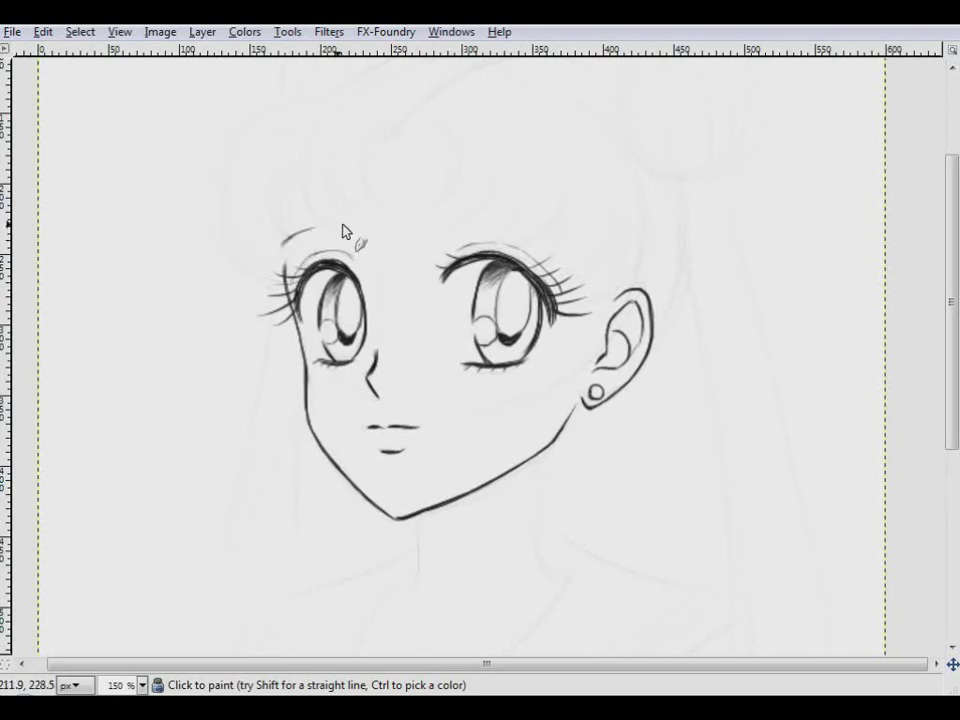